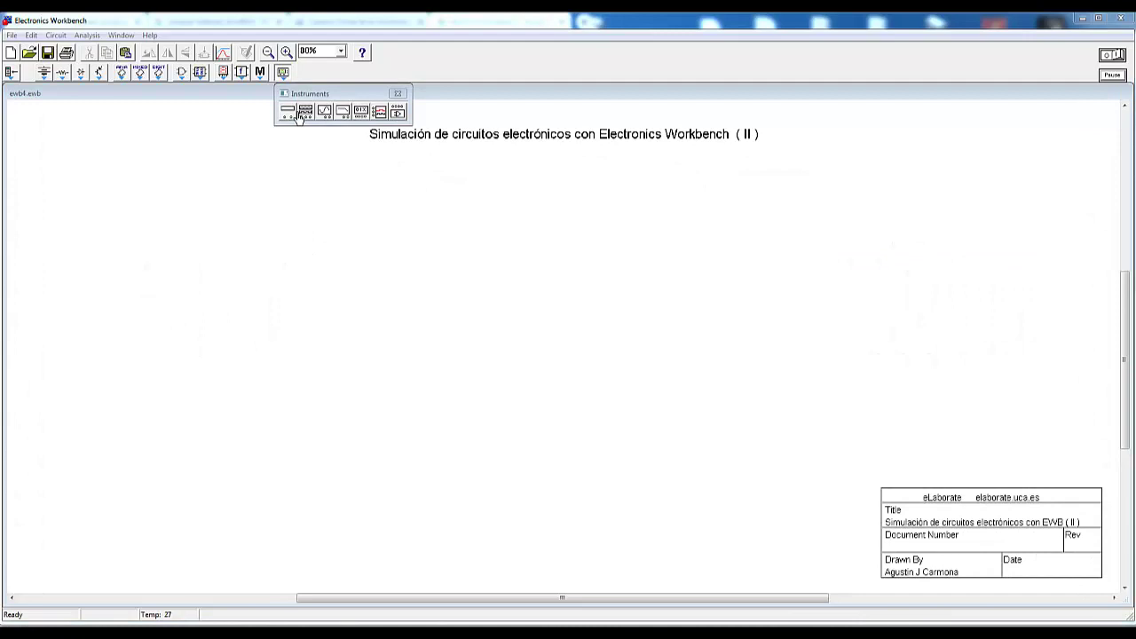
Place a multimeter on the empty sheet below the heading and open its front panel
left_click_drag(300, 118, 435, 302)
left_click(406, 340)
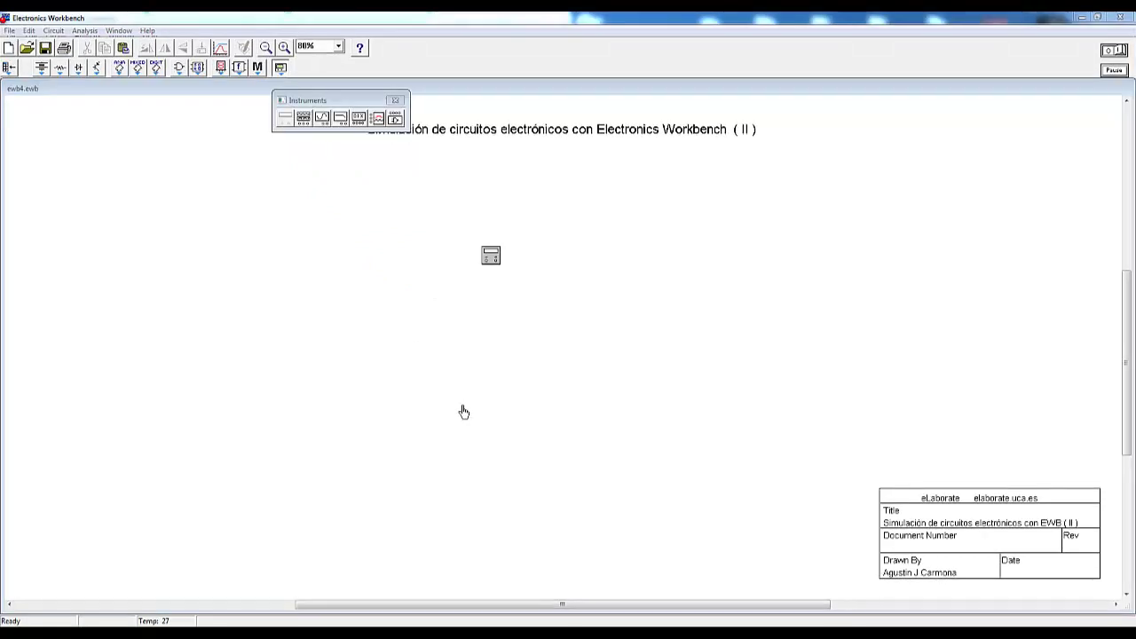
double_click(502, 263)
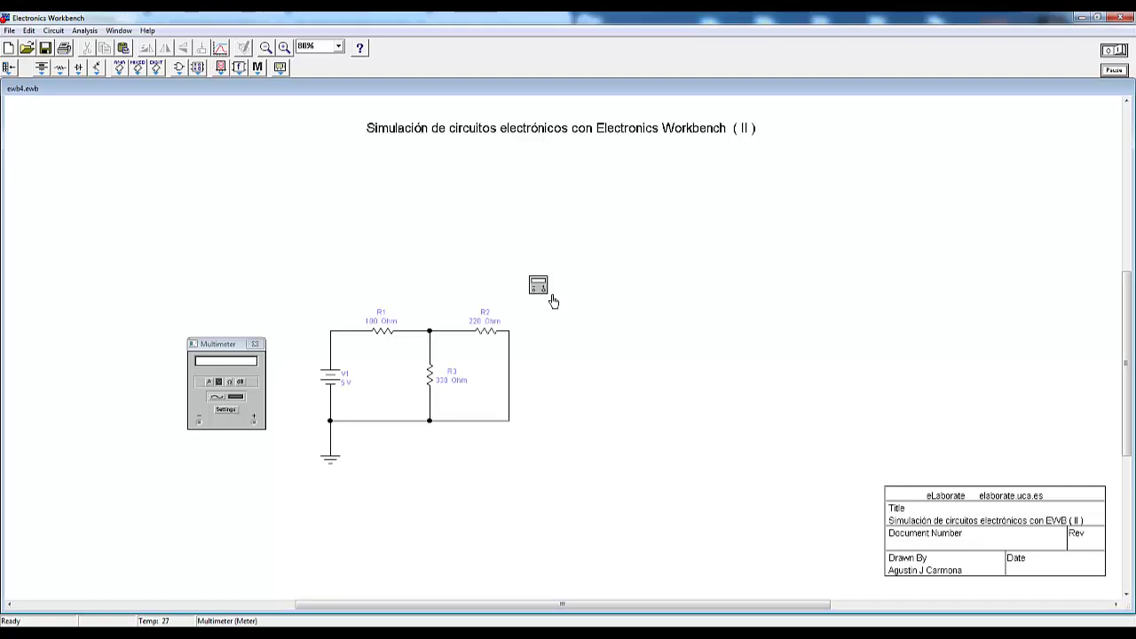
Connect the multimeter in parallel across R2 and start the simulation to measure its voltage
left_click_drag(550, 297, 459, 337)
left_click_drag(459, 340, 459, 340)
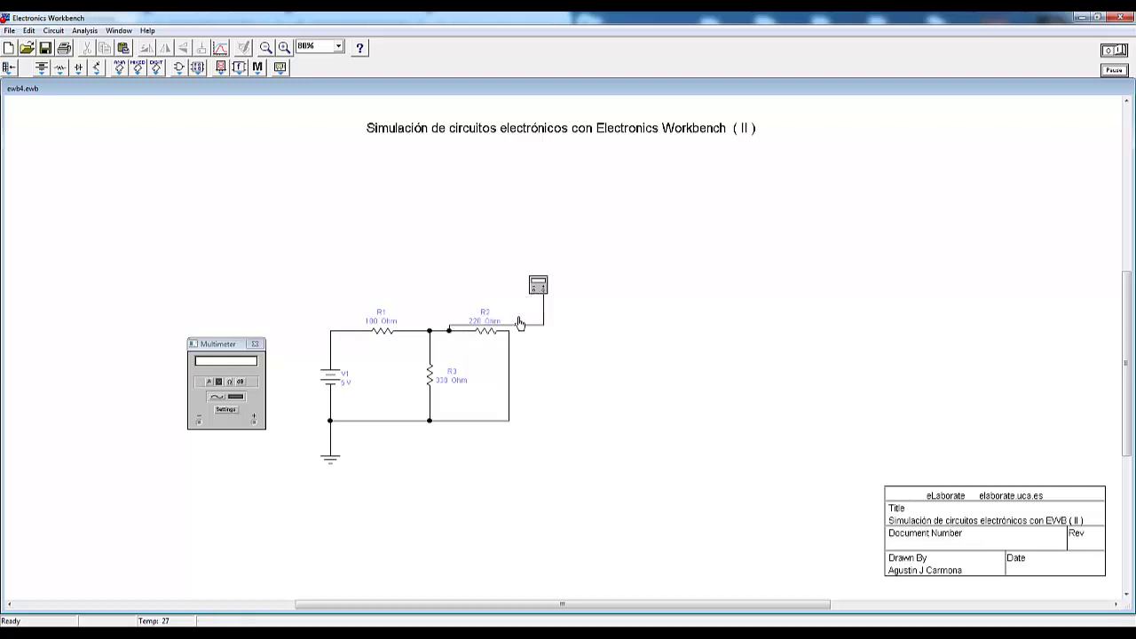
left_click_drag(542, 299, 515, 364)
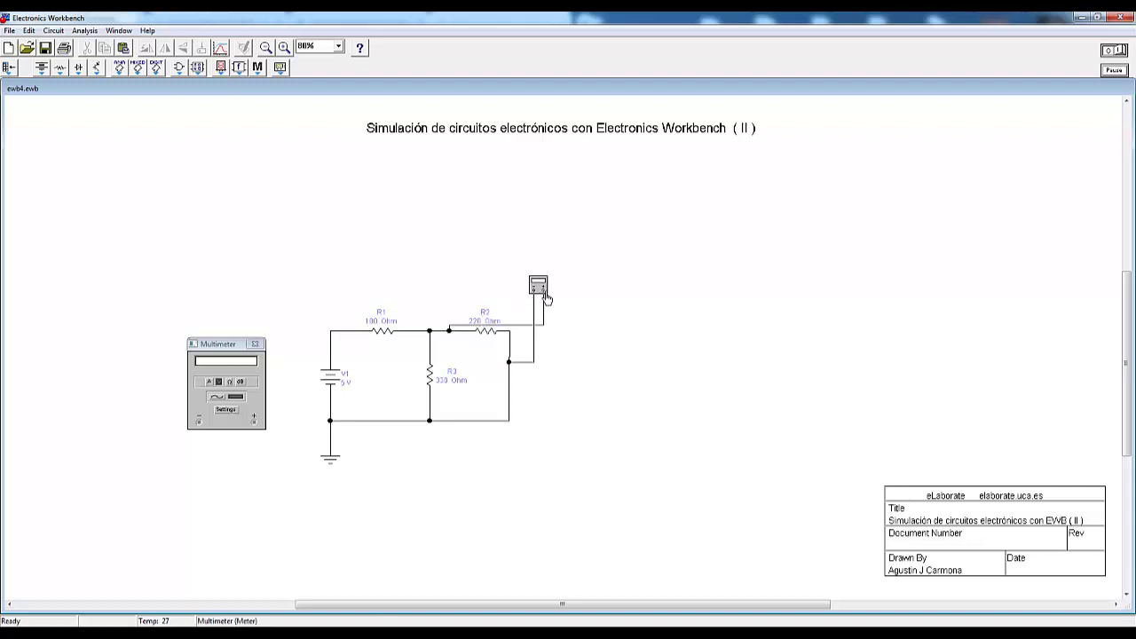
left_click(1120, 51)
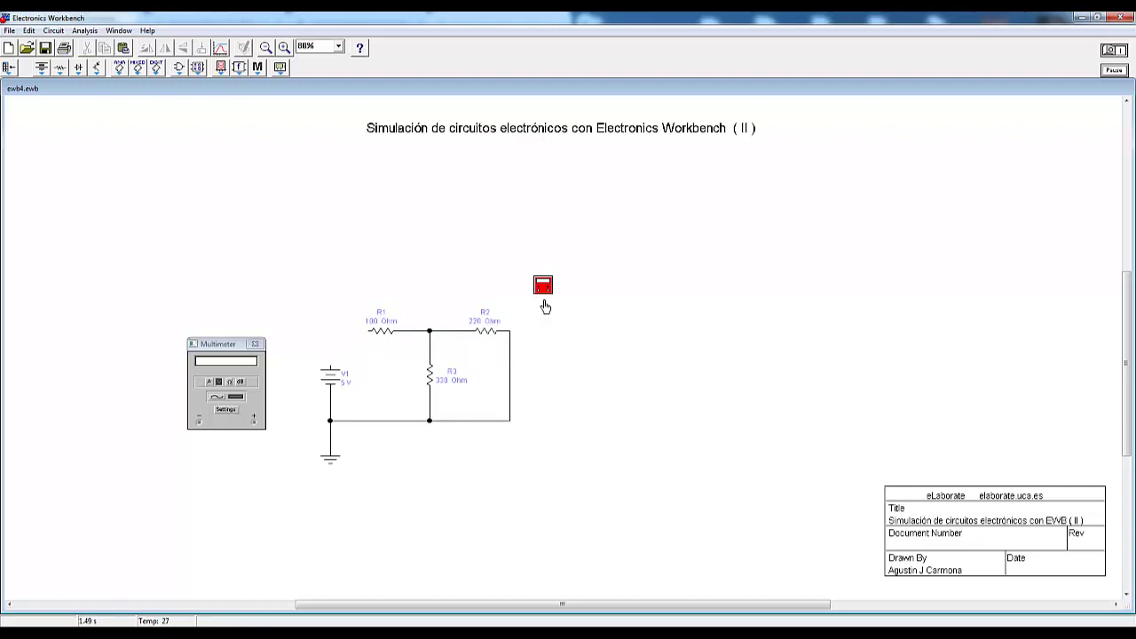
Wire the multimeter in series between V1 and R1 and run the simulation in ammeter mode
left_click_drag(548, 301, 378, 342)
left_click_drag(556, 301, 345, 377)
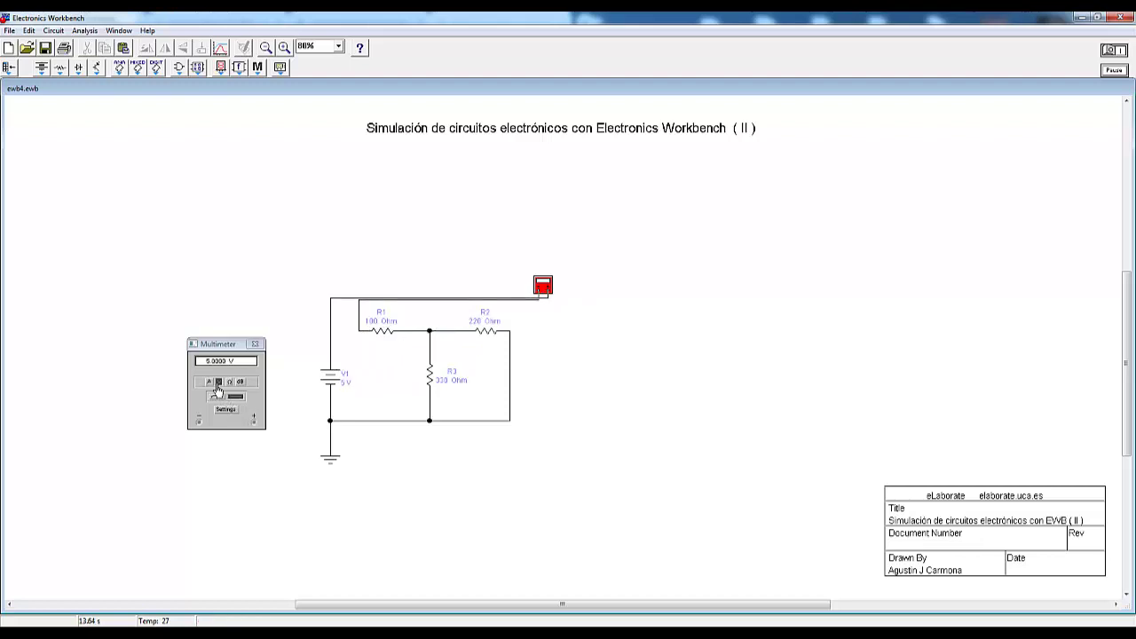
left_click(217, 383)
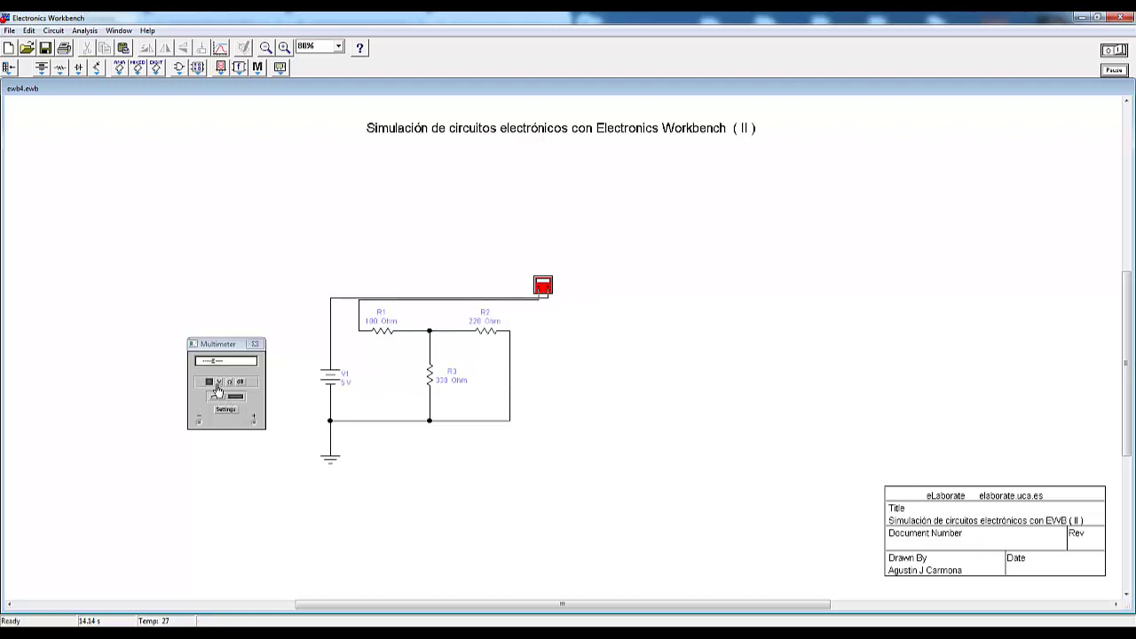
left_click(1122, 51)
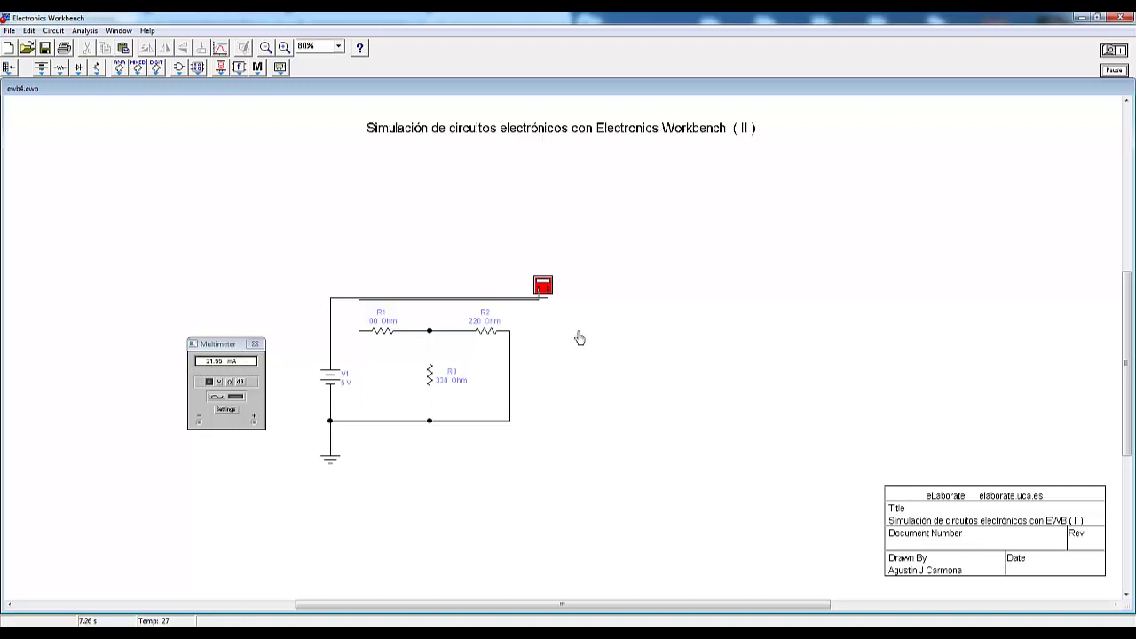
Disconnect the multimeter from V1, wire it across R1 and run the simulation in ohmmeter mode
left_click_drag(555, 306, 375, 362)
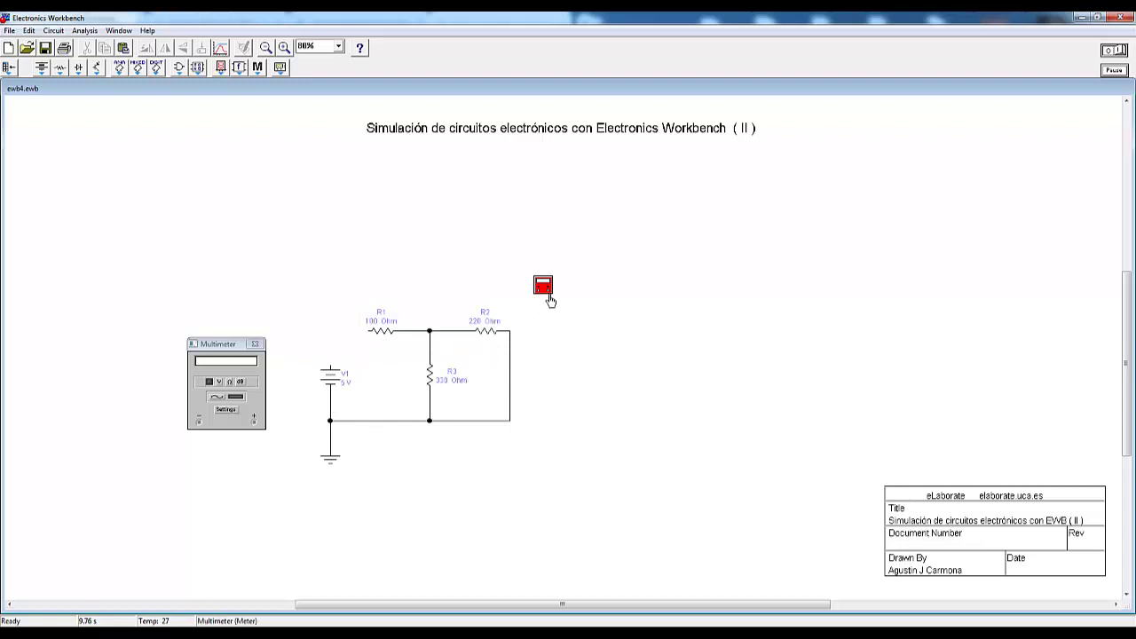
left_click_drag(548, 299, 371, 331)
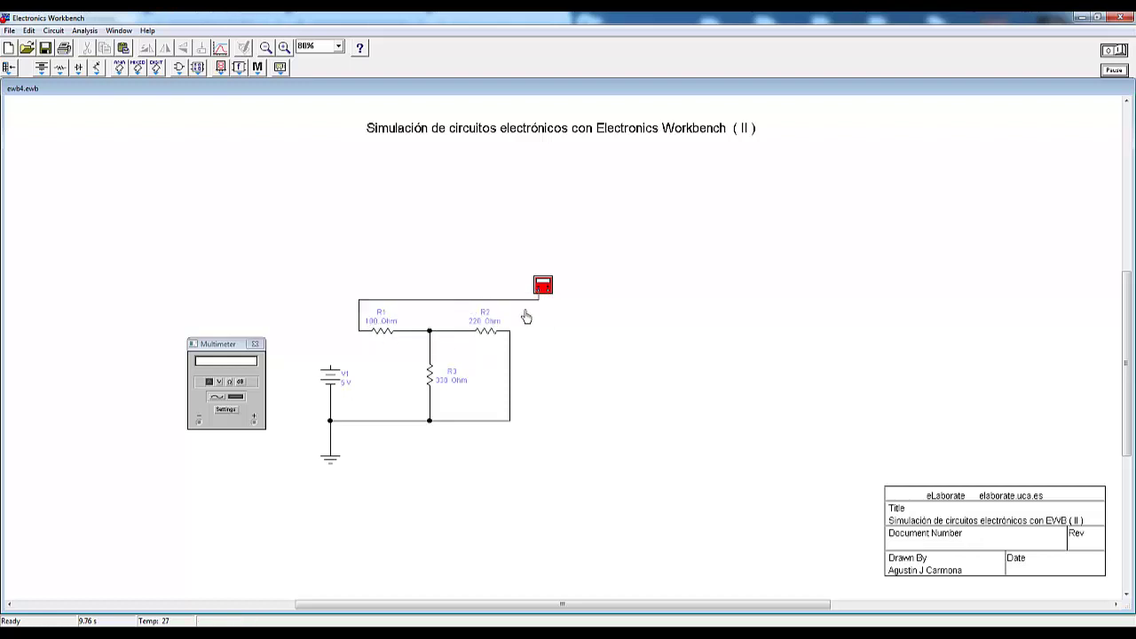
left_click_drag(547, 298, 432, 327)
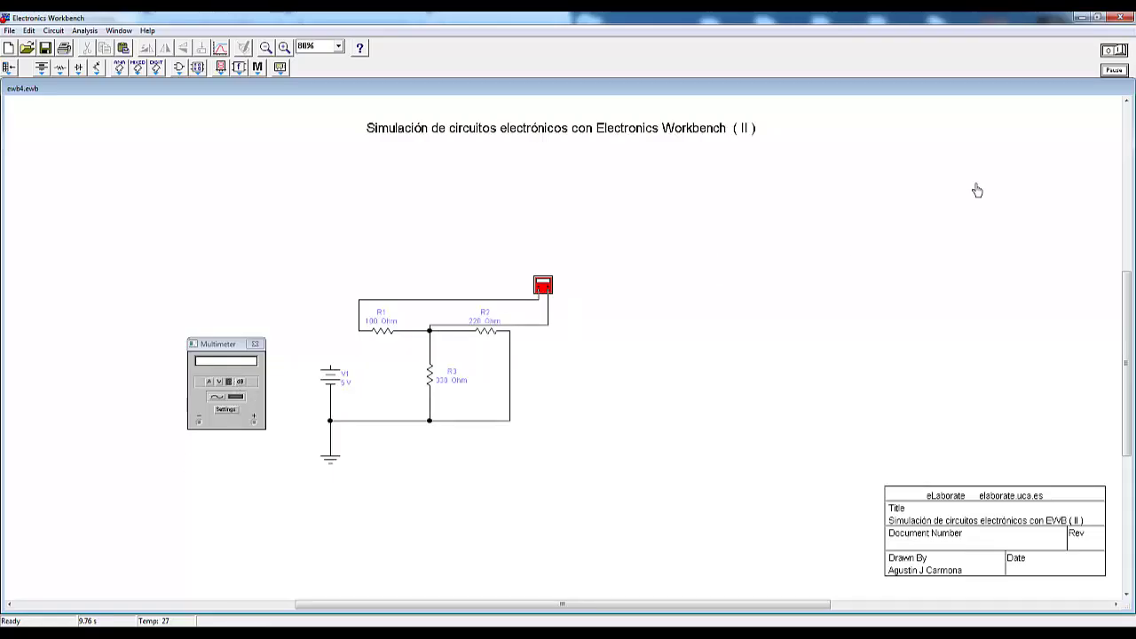
left_click(1116, 50)
left_click(222, 400)
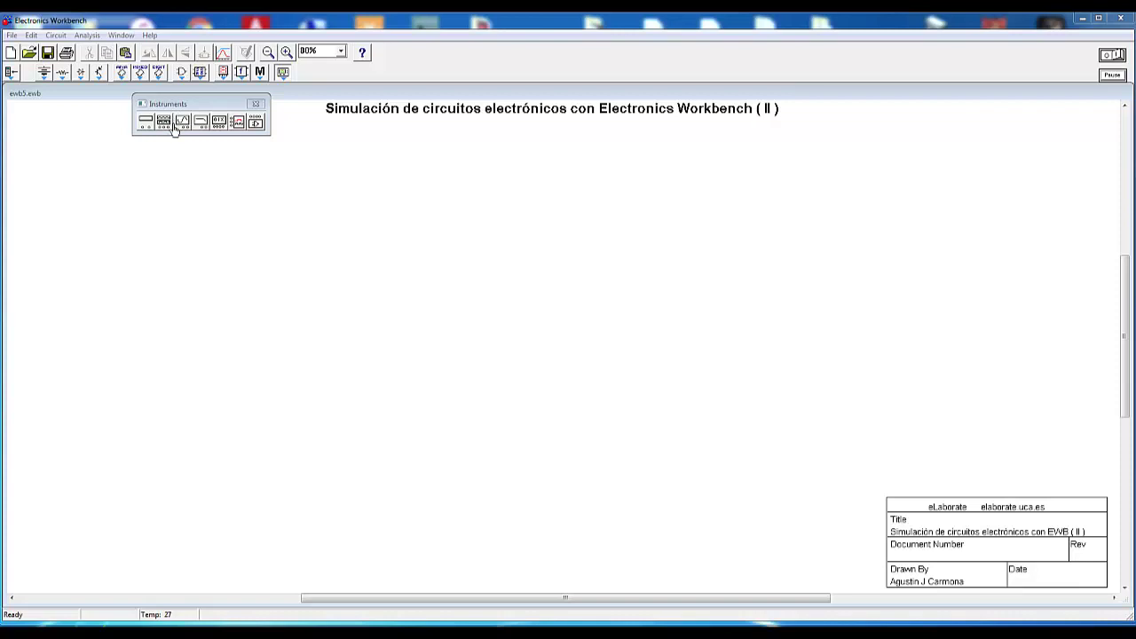
Place a function generator on the sheet, open its panel and try the sine, triangular and square waveforms
left_click_drag(173, 122, 578, 172)
double_click(531, 211)
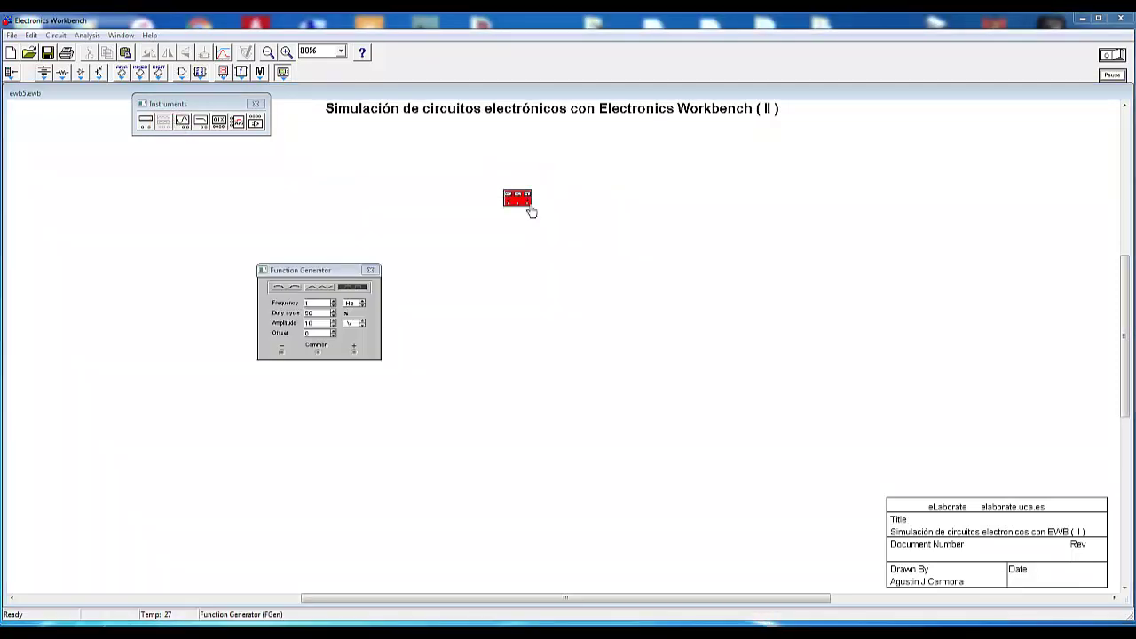
left_click(295, 290)
left_click(330, 290)
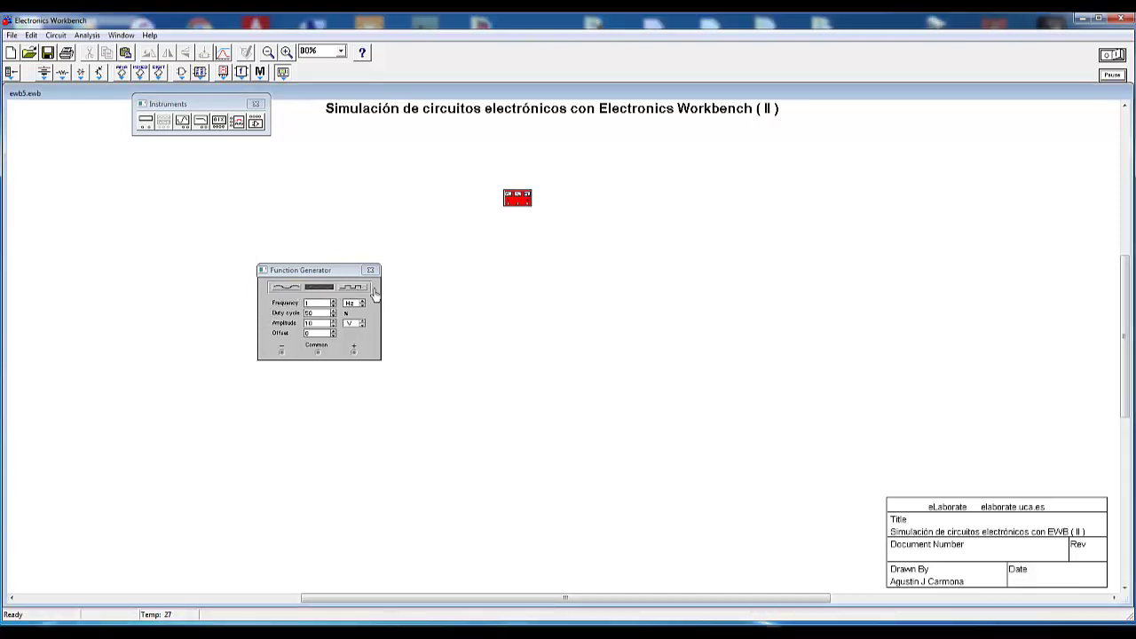
left_click(366, 289)
left_click(324, 309)
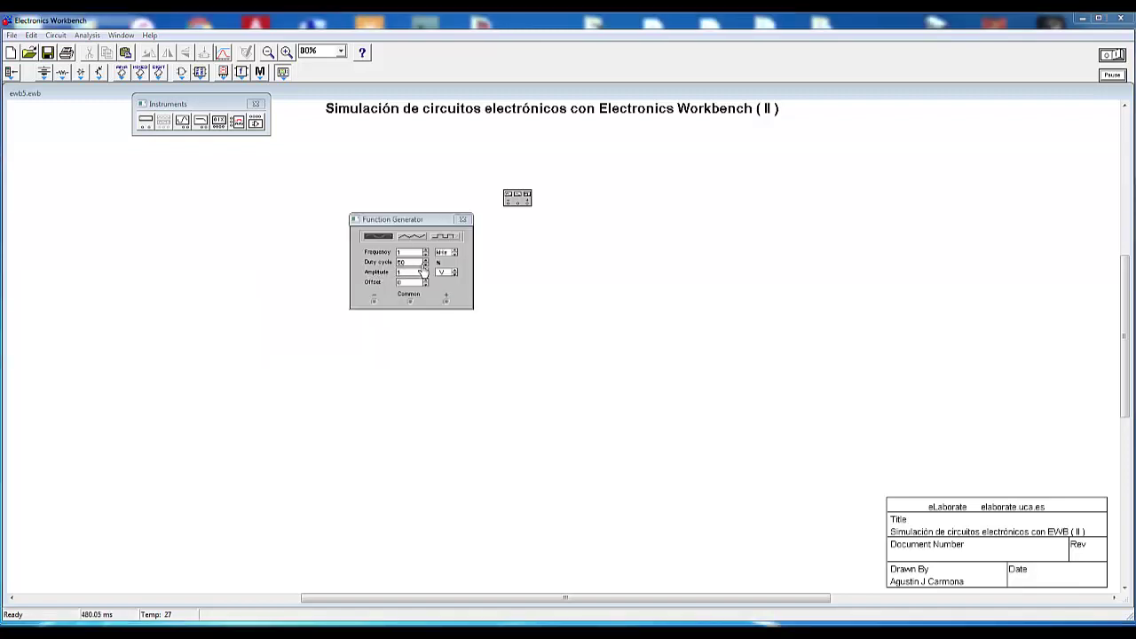
Go over the generator's duty cycle and amplitude settings and switch the output to the square waveform
double_click(401, 264)
left_click(401, 272)
left_click(457, 241)
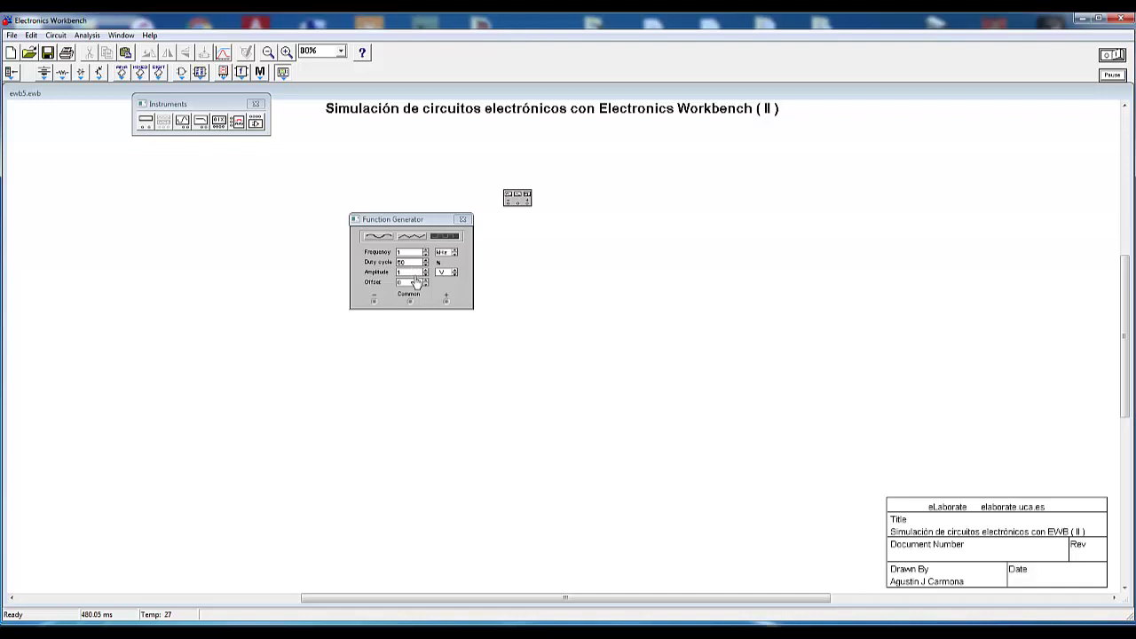
left_click(462, 278)
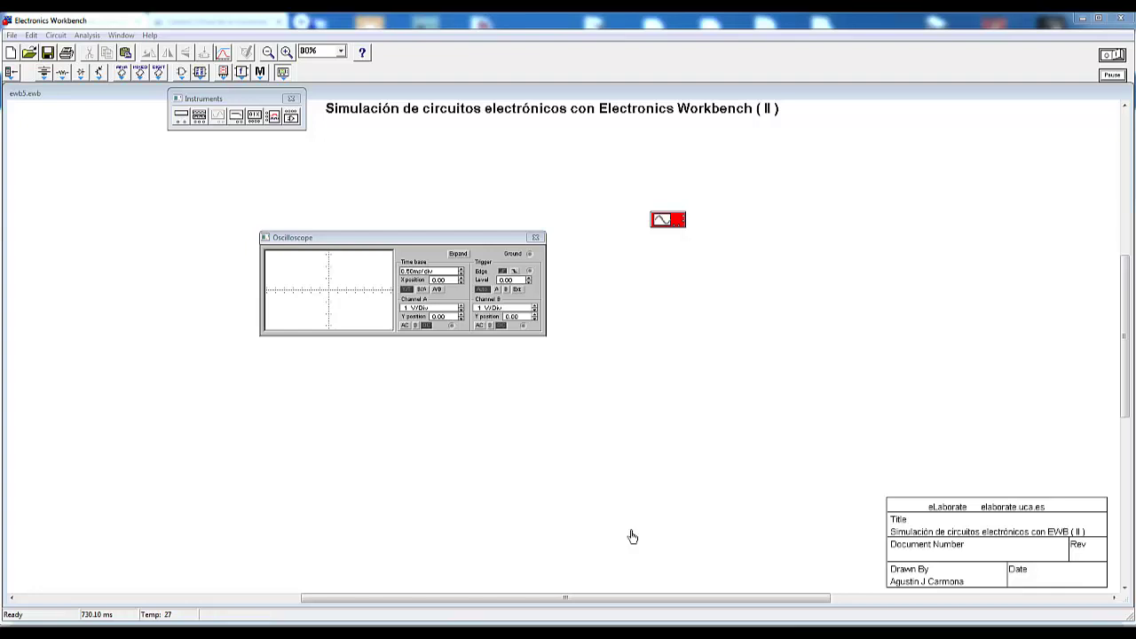
Expand the oscilloscope display and slide its two measurement cursors across the screen
left_click(458, 254)
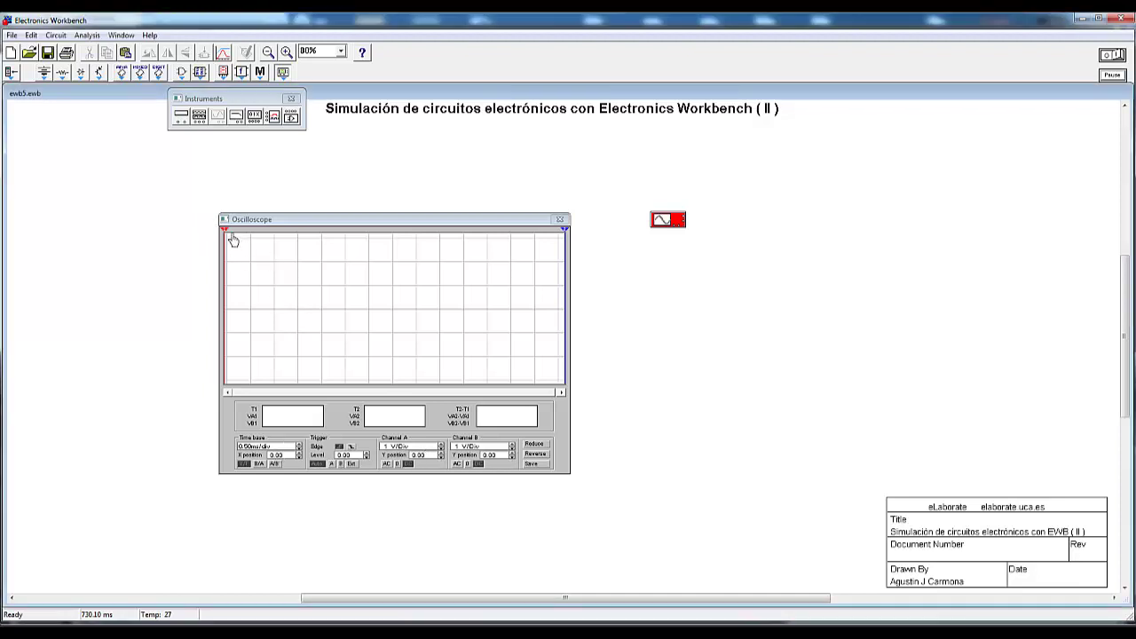
mouse_move(233, 241)
left_mouse_down()
mouse_move(346, 250)
mouse_move(229, 242)
left_mouse_up()
left_click_drag(568, 236, 391, 237)
left_click_drag(517, 246, 564, 246)
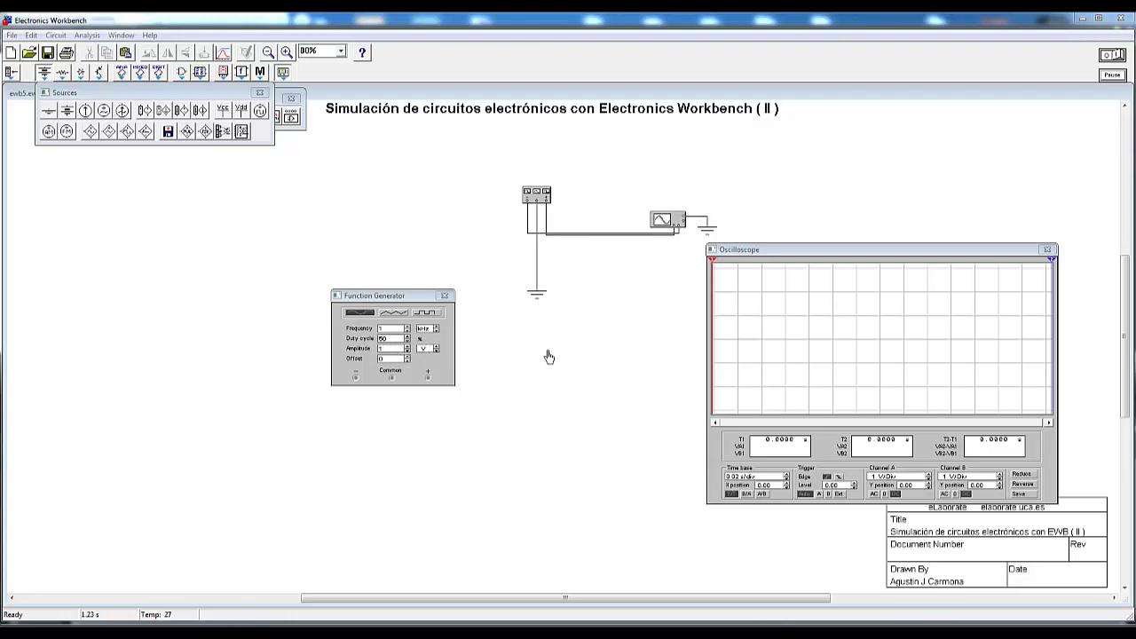
Run the simulation of the generator and oscilloscope circuit and pause it with the trace captured
left_click(1121, 57)
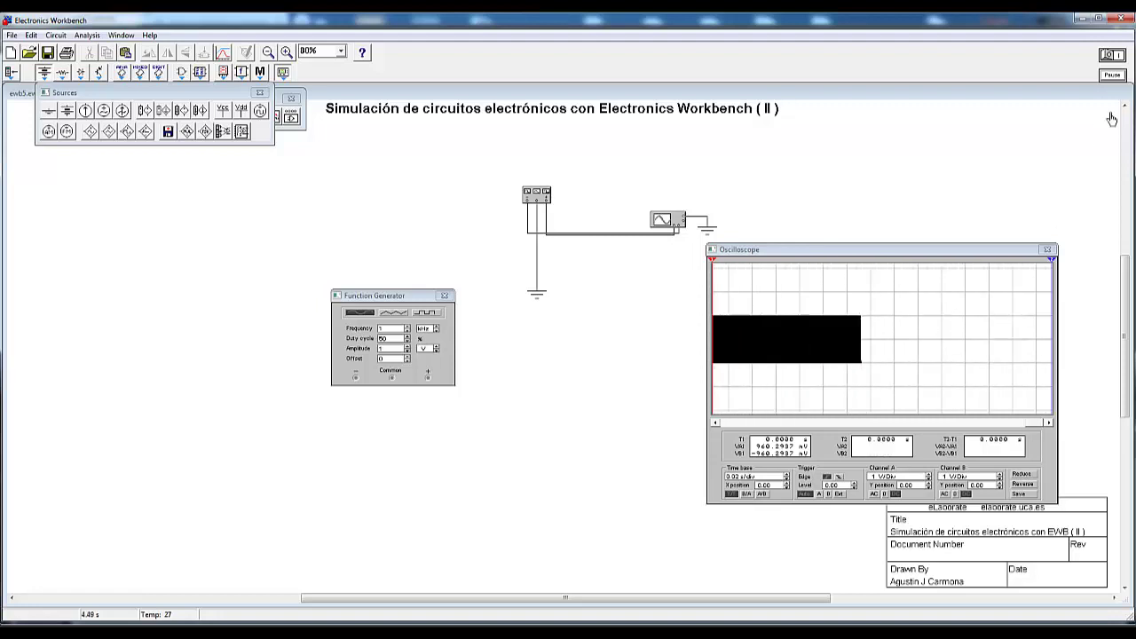
left_click(1116, 77)
left_click(1121, 78)
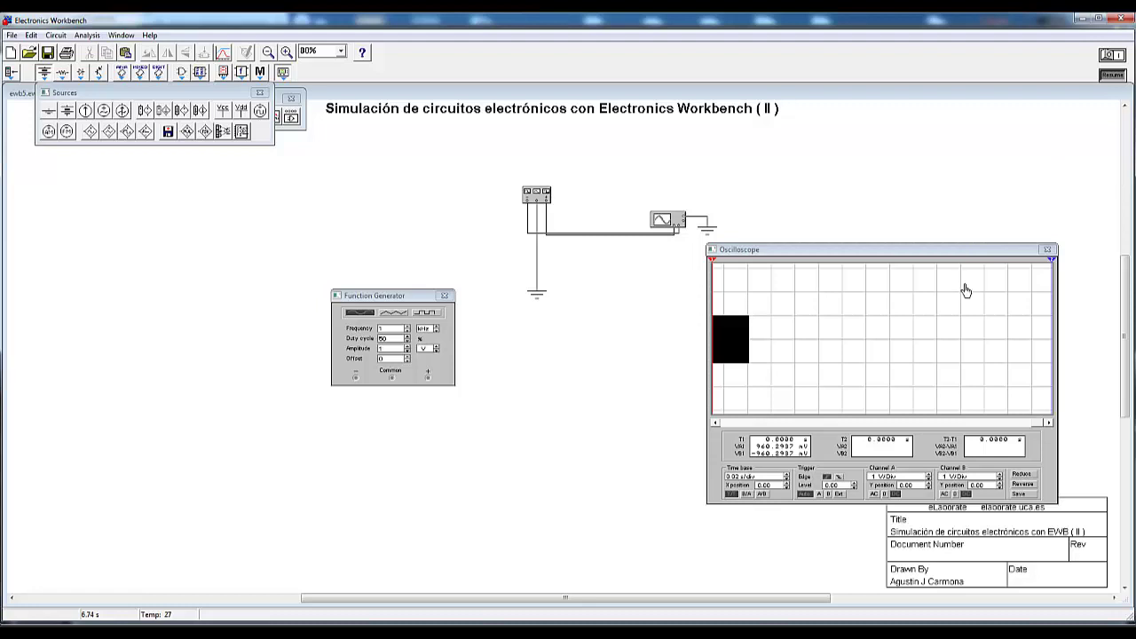
Set the oscilloscope time base to 0.50 ms/div
left_click(787, 475)
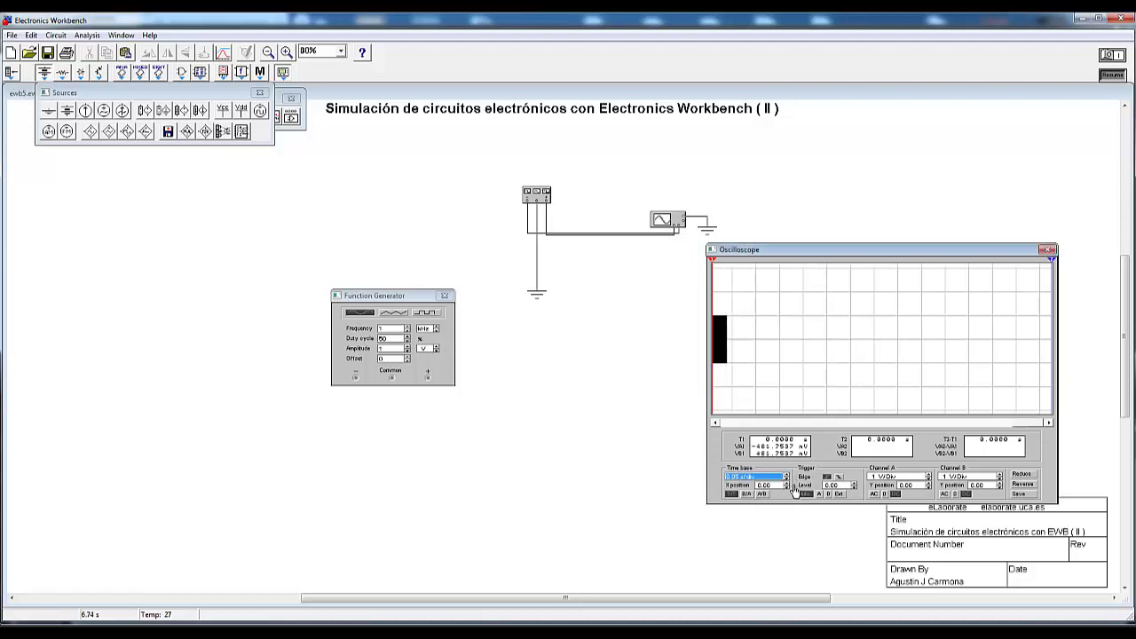
key("Down")
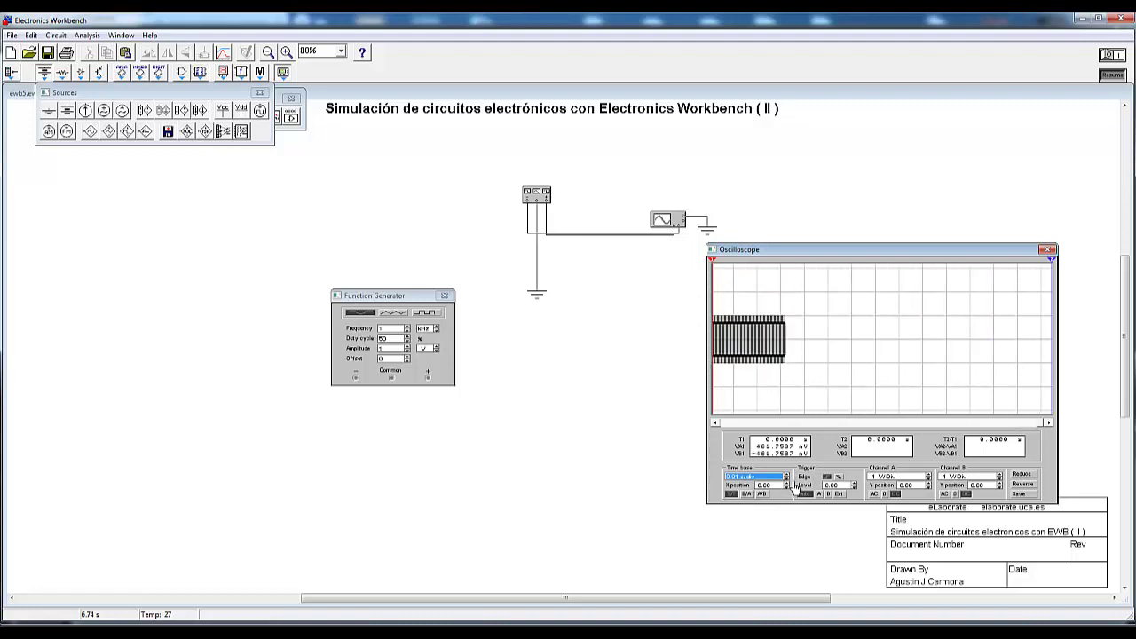
key("Down")
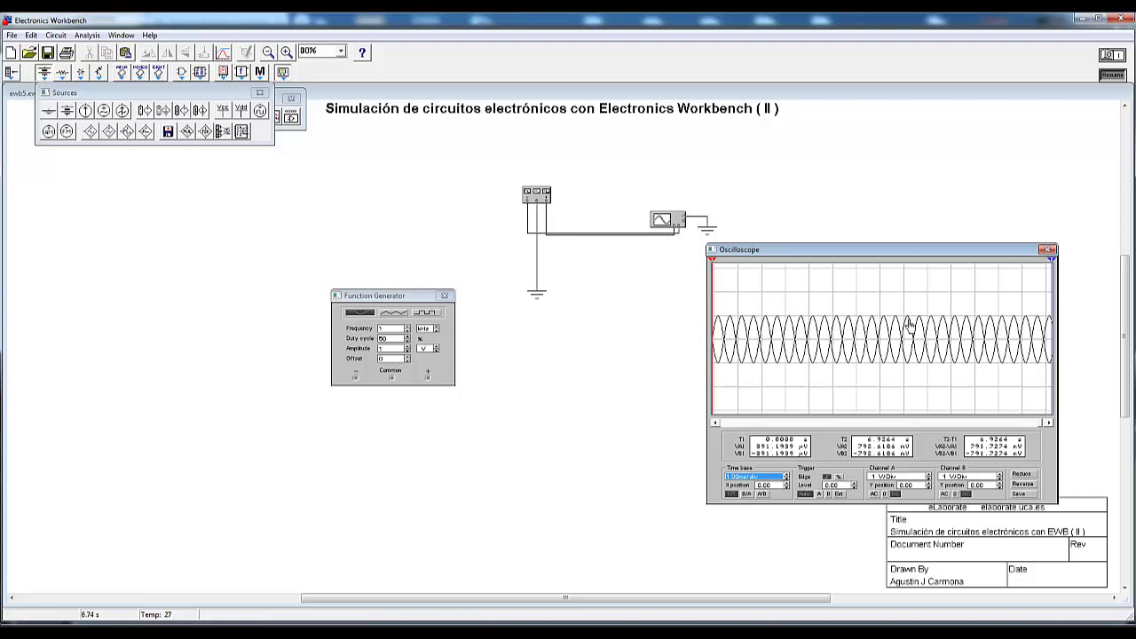
key("Down")
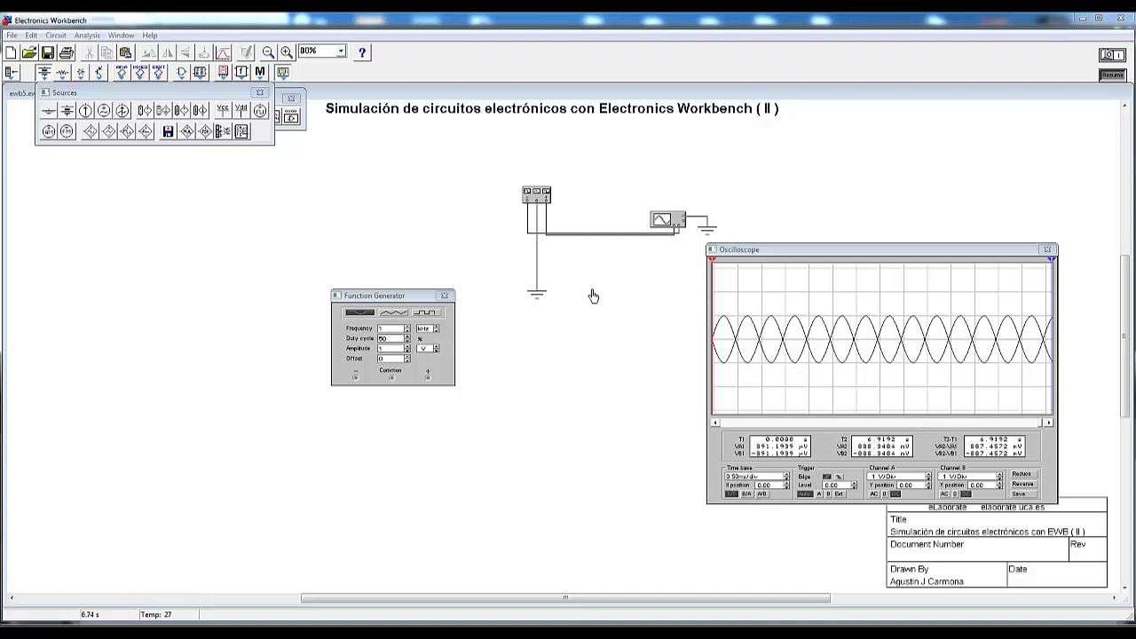
Stop the simulation and color the wire from the generator's negative terminal to the oscilloscope red
left_click(1112, 73)
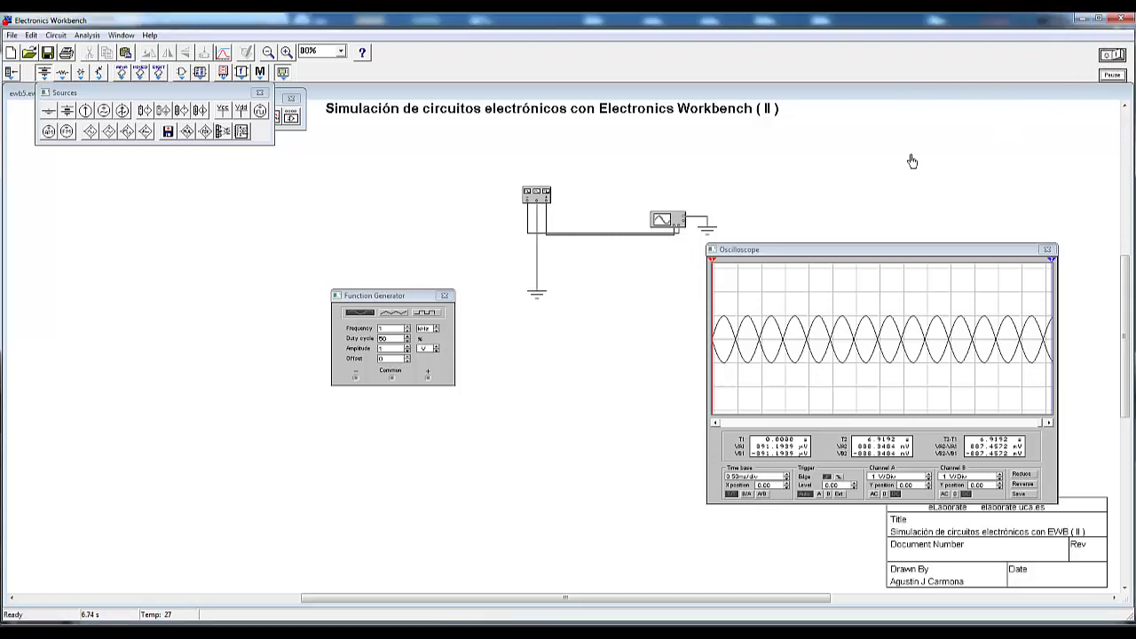
double_click(536, 230)
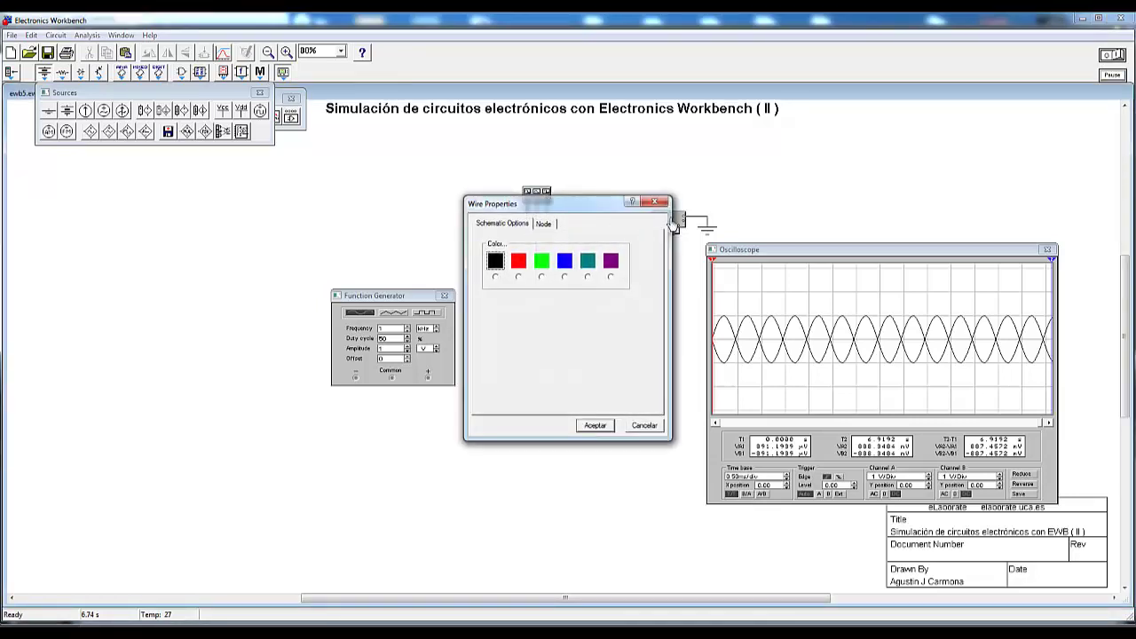
left_click_drag(598, 208, 596, 306)
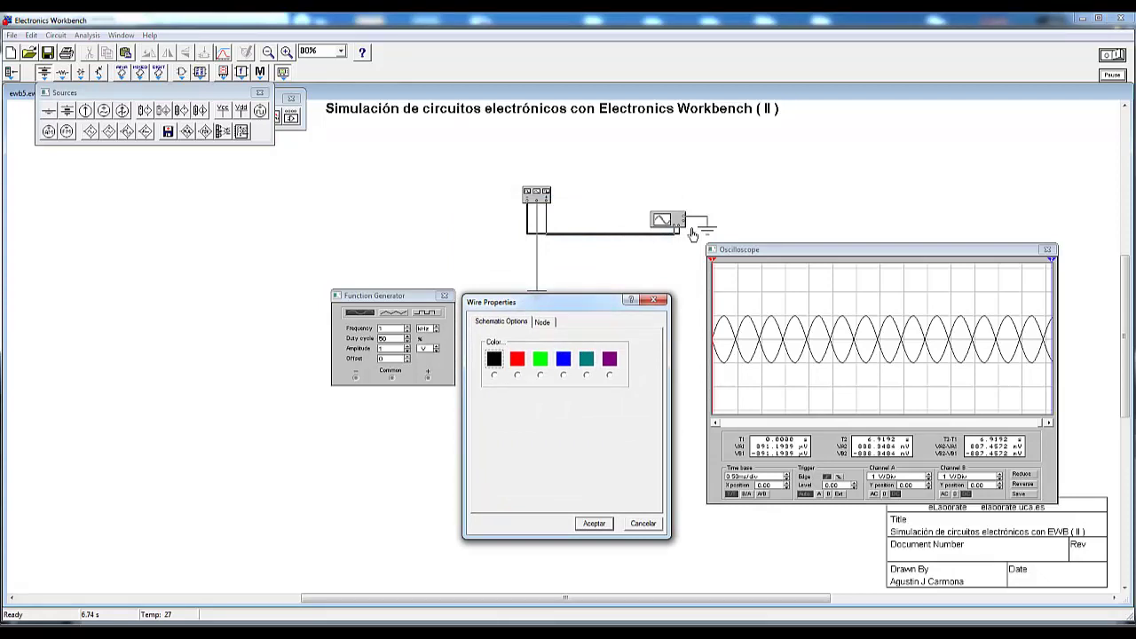
left_click(521, 376)
left_click(593, 524)
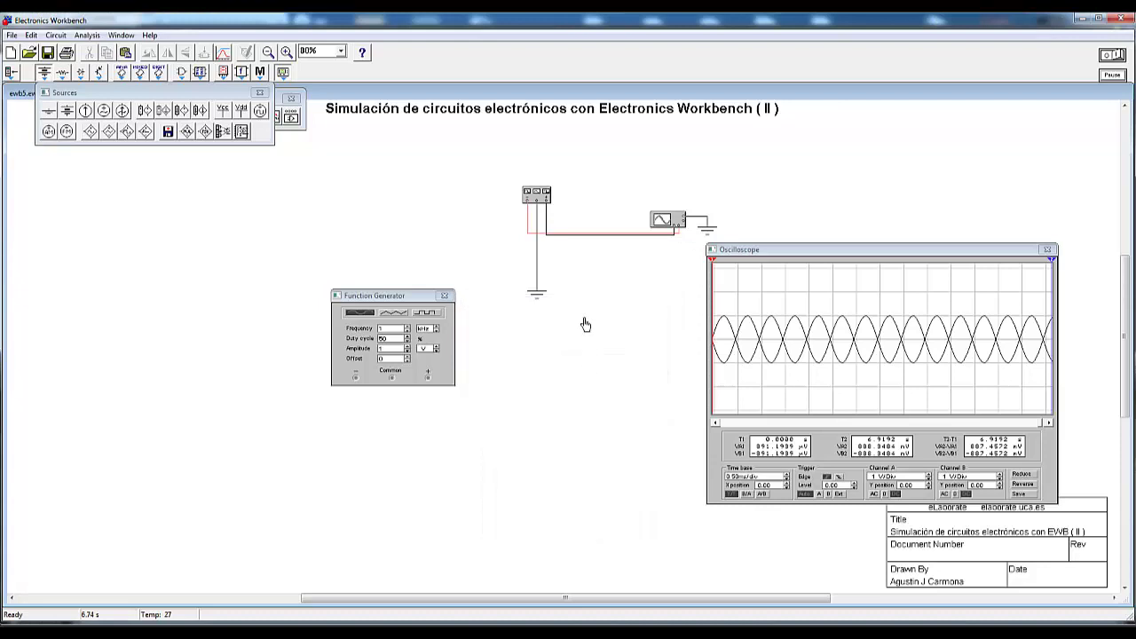
Color the wire from the generator's positive terminal to the oscilloscope blue
left_click(555, 229)
double_click(555, 229)
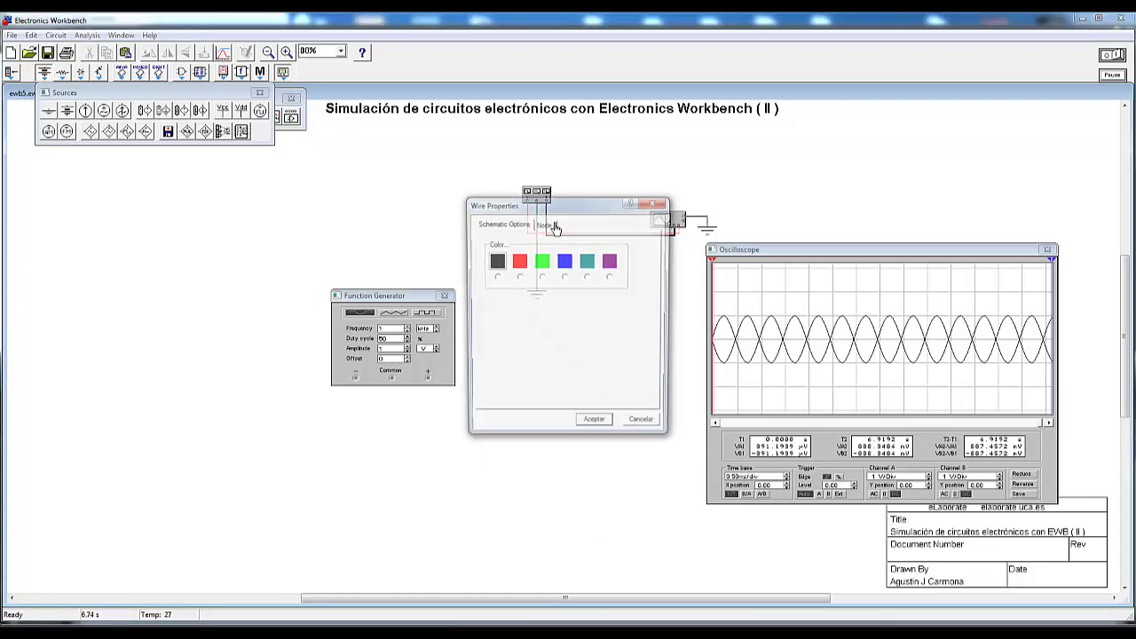
left_click(568, 277)
left_click(595, 426)
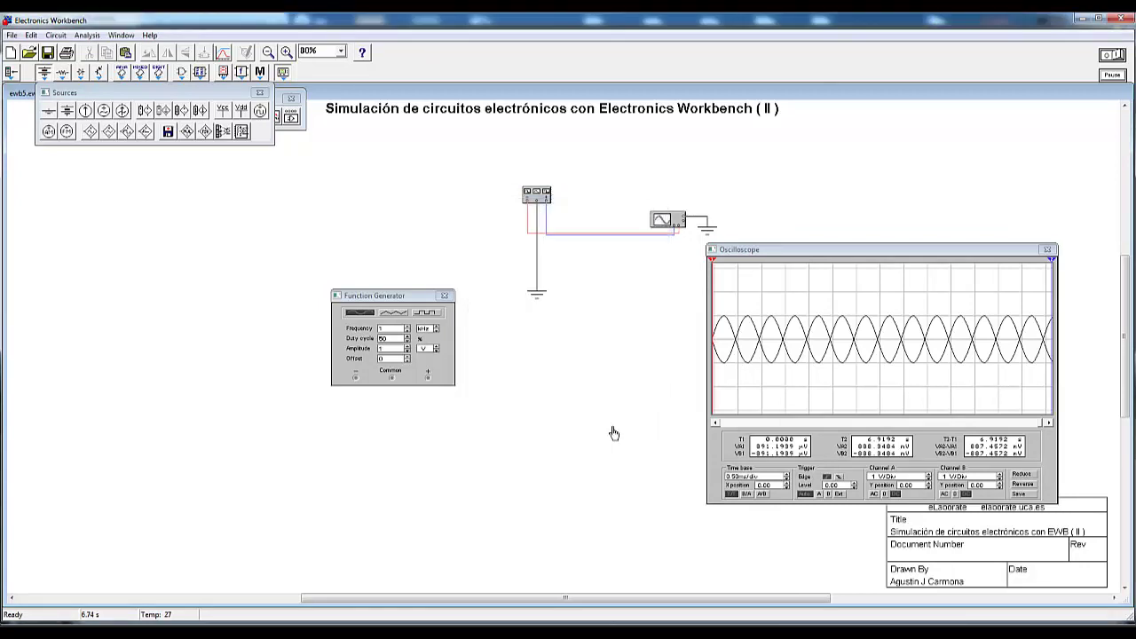
Restart the simulation with the colored wires and pause it
left_click(1121, 56)
left_click(1121, 56)
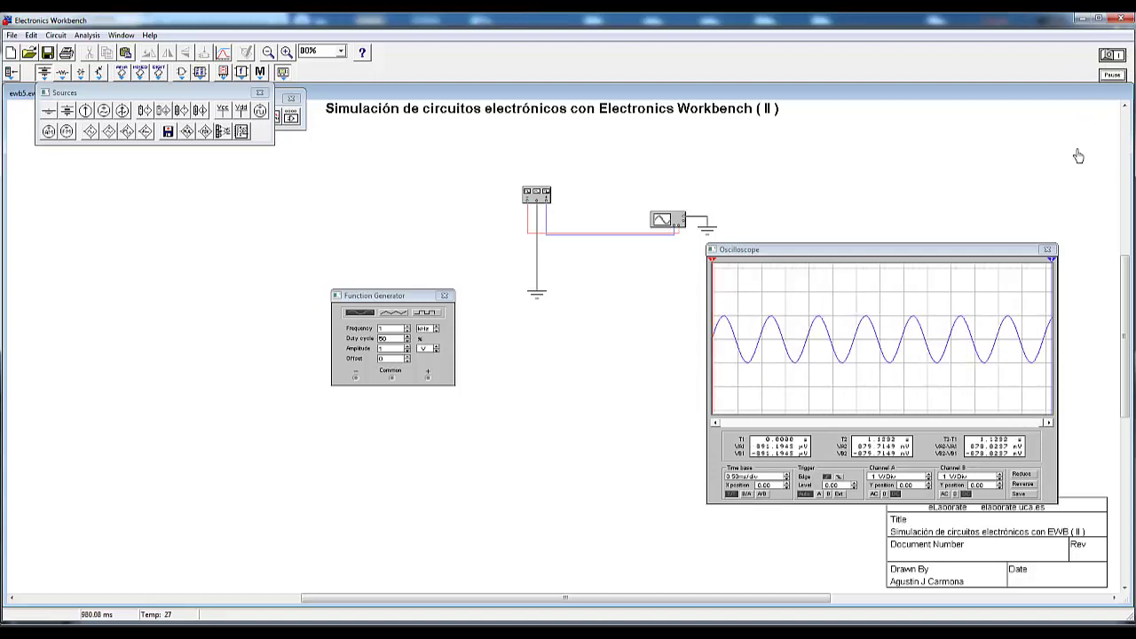
left_click(1113, 76)
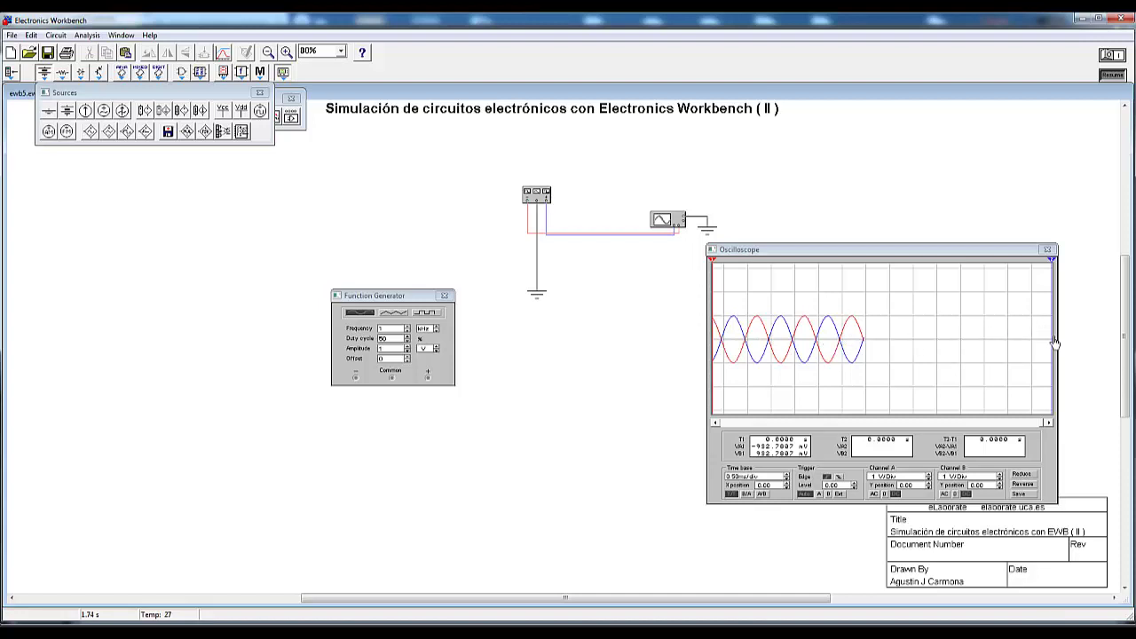
Scroll back through the paused oscilloscope trace and set the time base to 1.00 ms/div
left_click(1047, 425)
left_click_drag(1049, 430, 1017, 430)
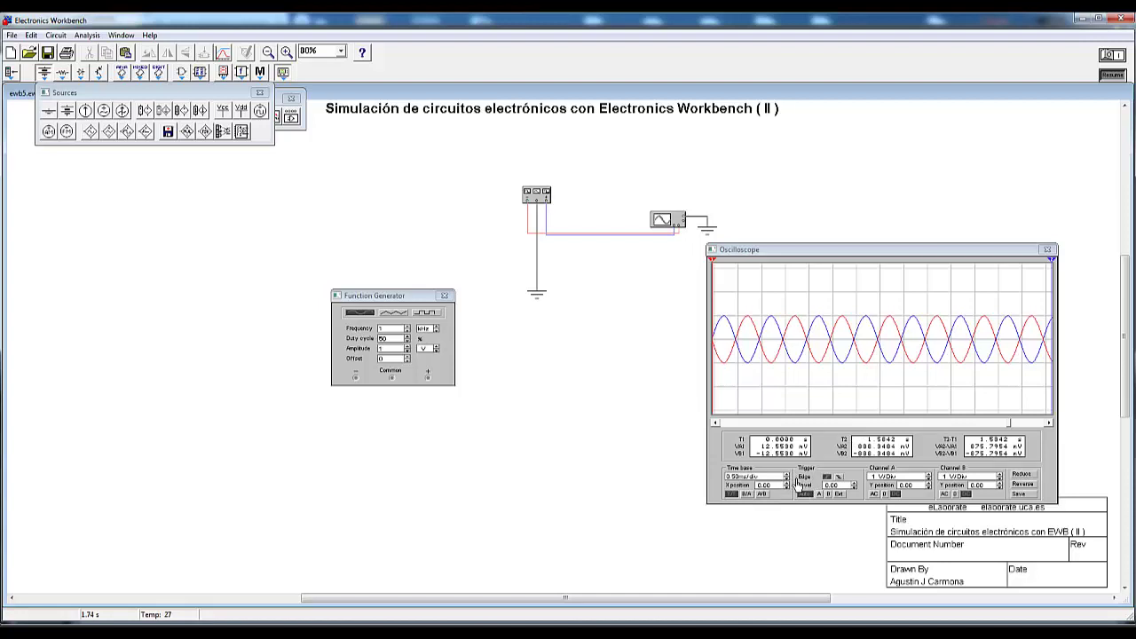
key("Up")
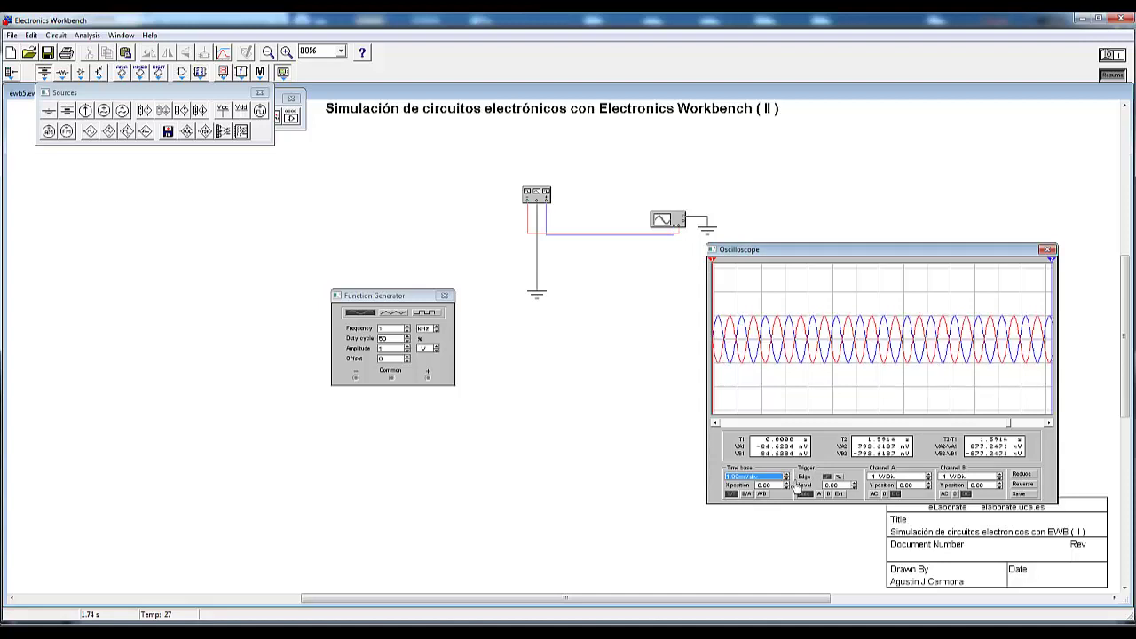
Set the oscilloscope's time base to 0.20 ms/div and both channel A and channel B scales to 500 mV/div
key("Down")
key("Down")
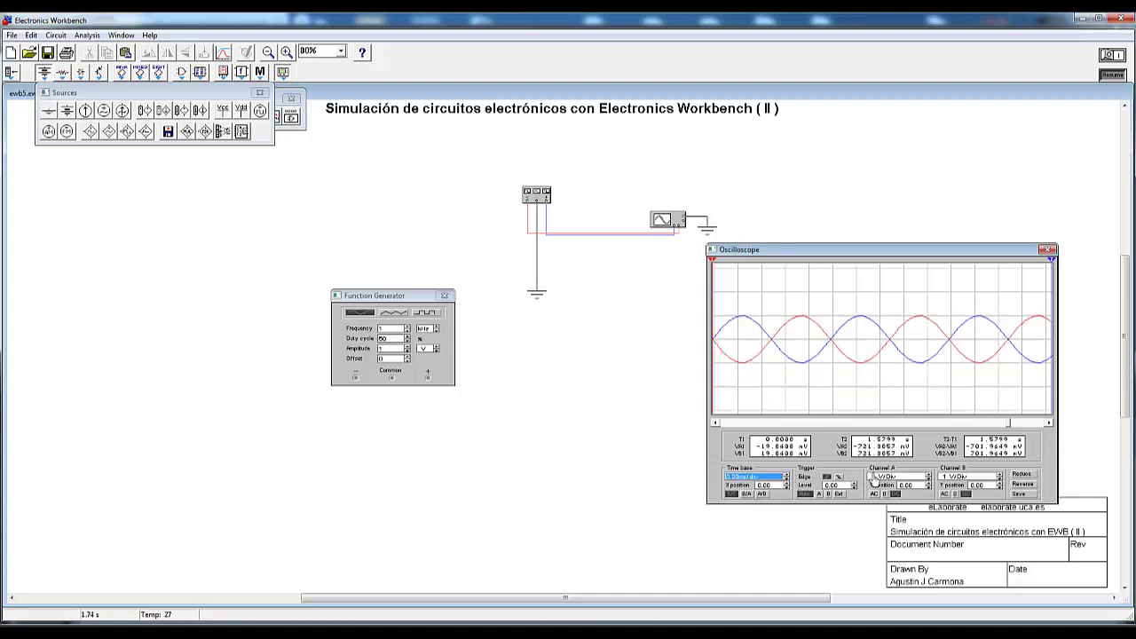
left_click(929, 481)
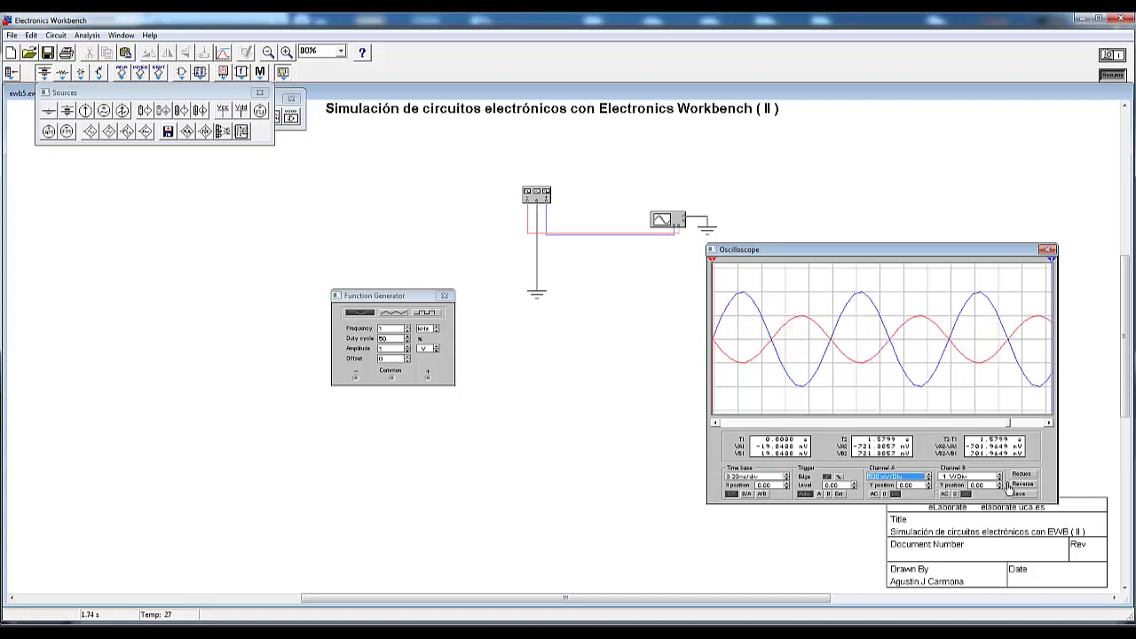
left_click(1000, 480)
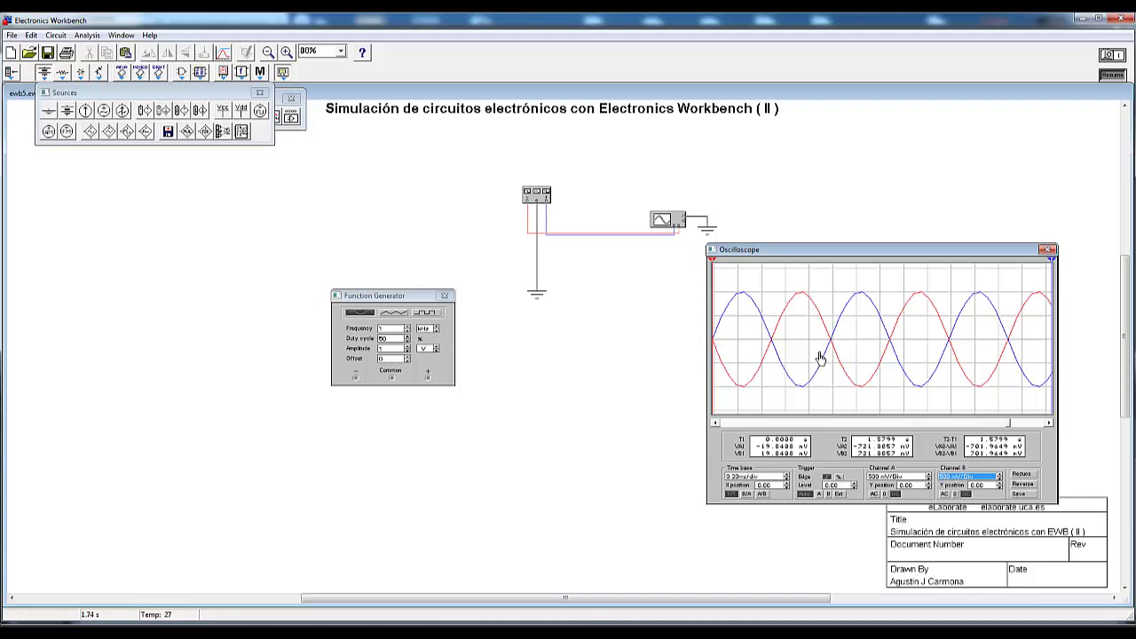
left_click(729, 219)
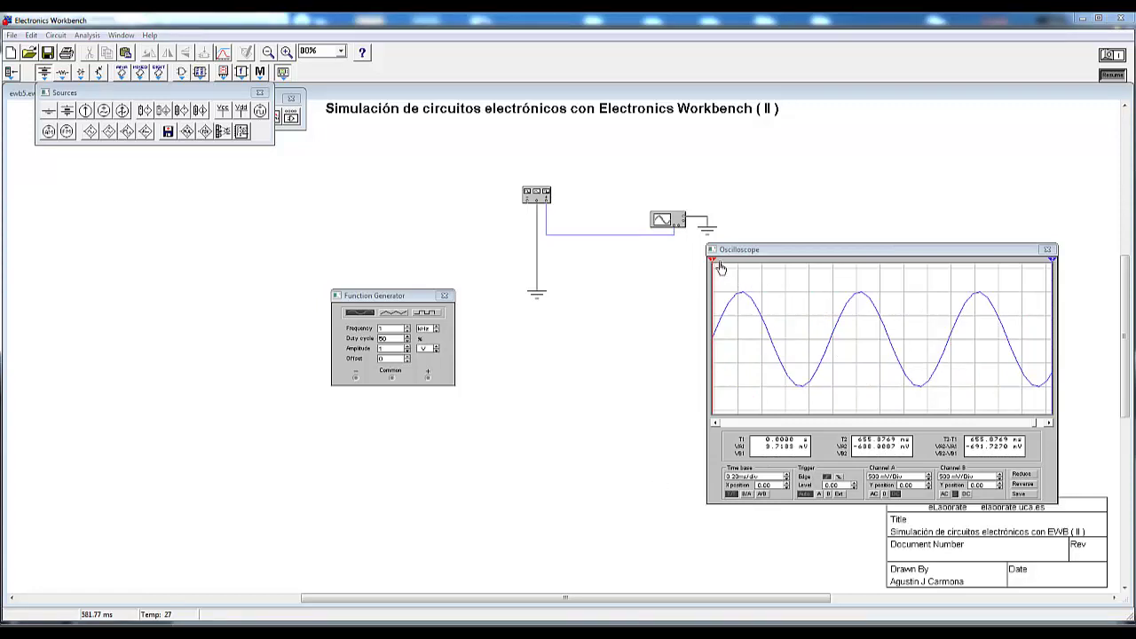
Place the two oscilloscope cursors on the first and second peaks of the blue sine wave to measure its period
mouse_move(721, 268)
left_mouse_down()
mouse_move(766, 266)
mouse_move(740, 267)
left_mouse_up()
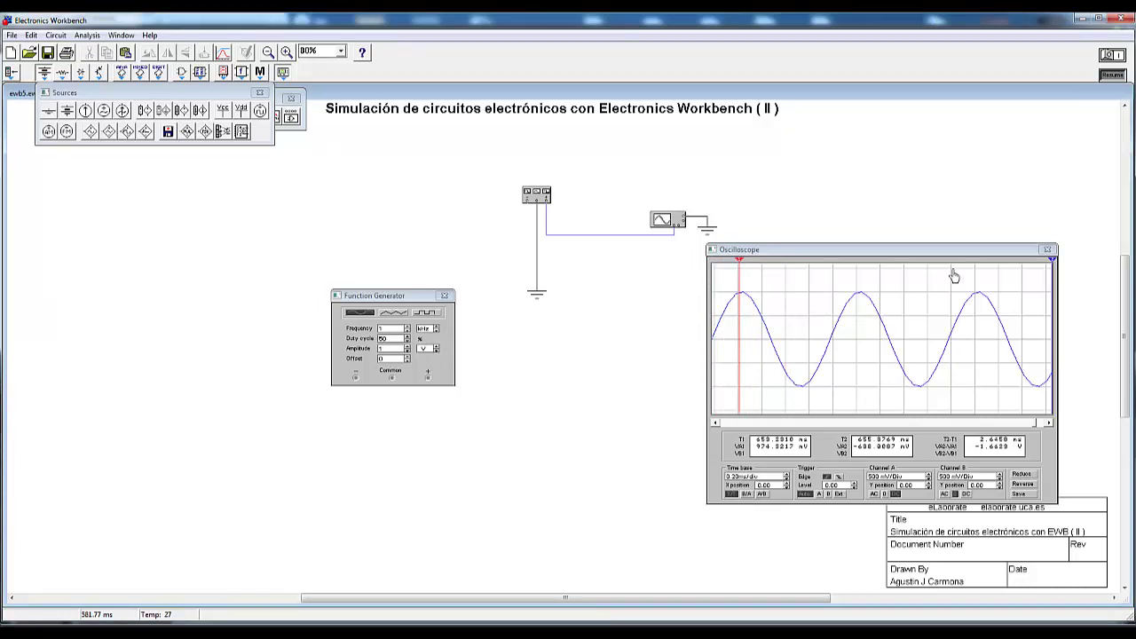
mouse_move(1057, 265)
left_mouse_down()
mouse_move(975, 264)
mouse_move(1058, 272)
left_mouse_up()
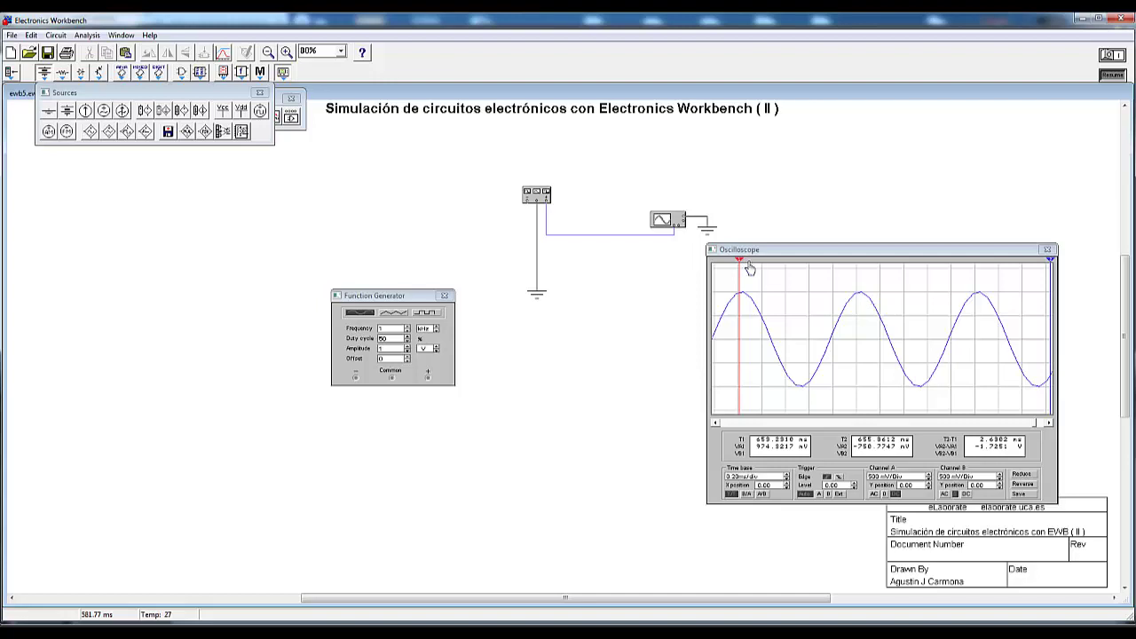
left_click_drag(751, 264, 754, 265)
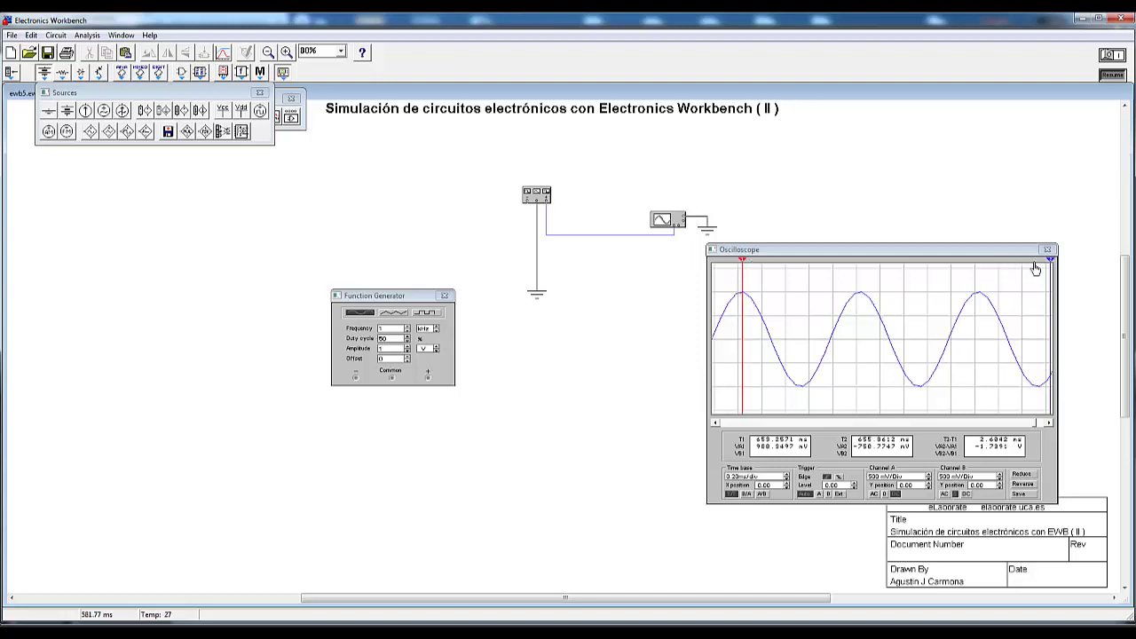
left_click_drag(1056, 269, 862, 267)
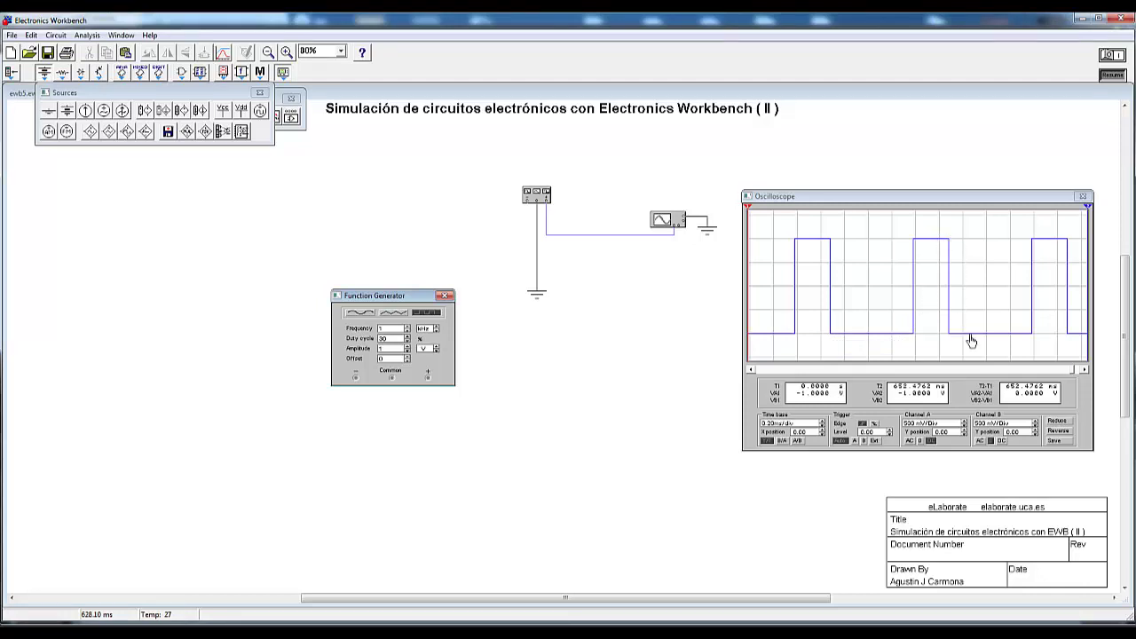
Switch the function generator to a triangular wave, set its duty cycle to 50 %, and resume the simulation after each change
left_click(397, 313)
left_click(1115, 76)
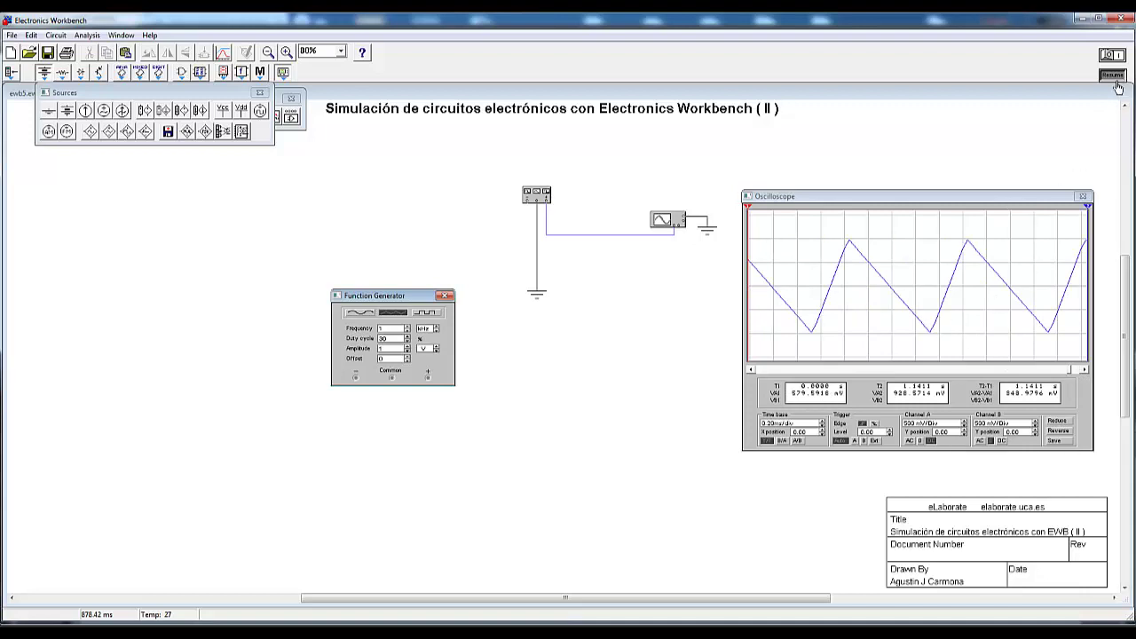
left_click(405, 338)
left_click(1121, 76)
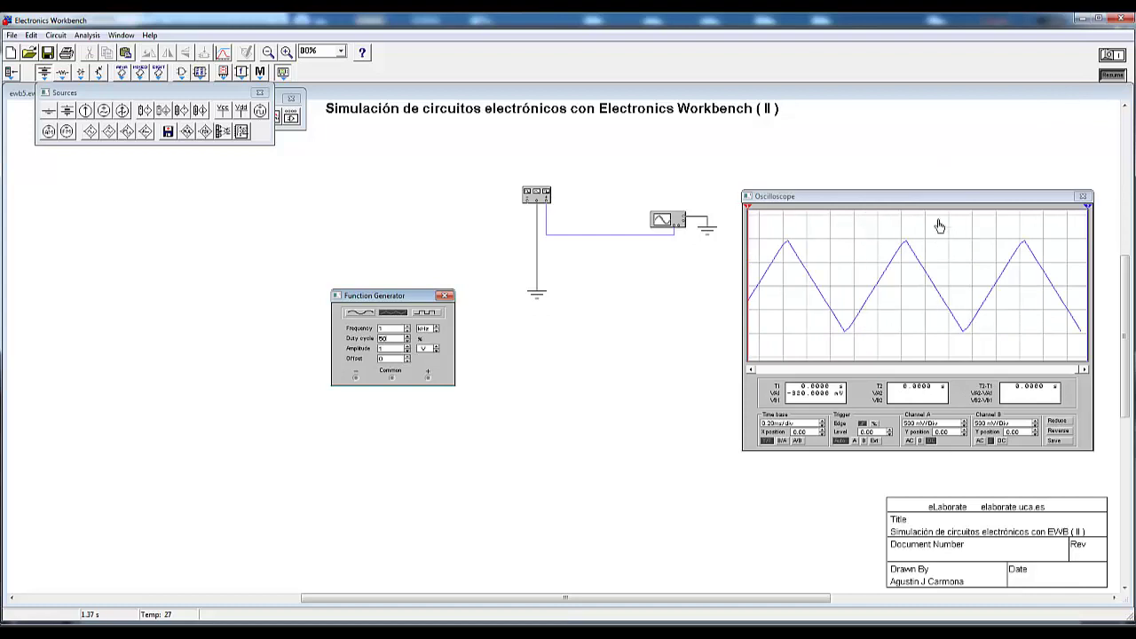
Switch the function generator to a square wave, resume the simulation, and set the duty cycle to 10 %
left_click(427, 312)
left_click(1118, 80)
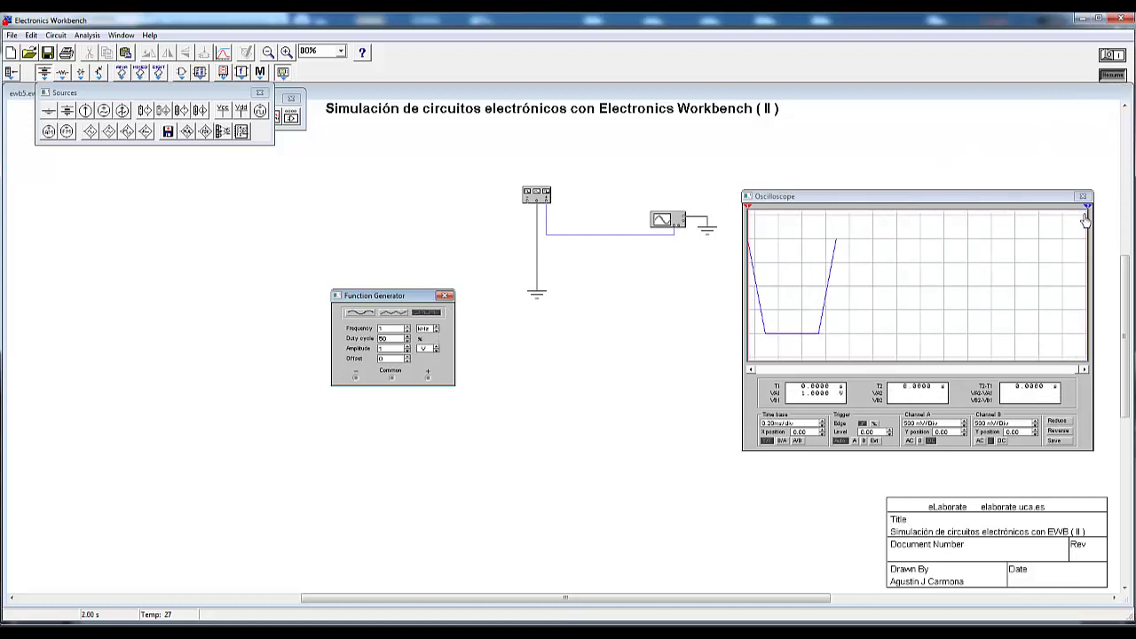
double_click(390, 340)
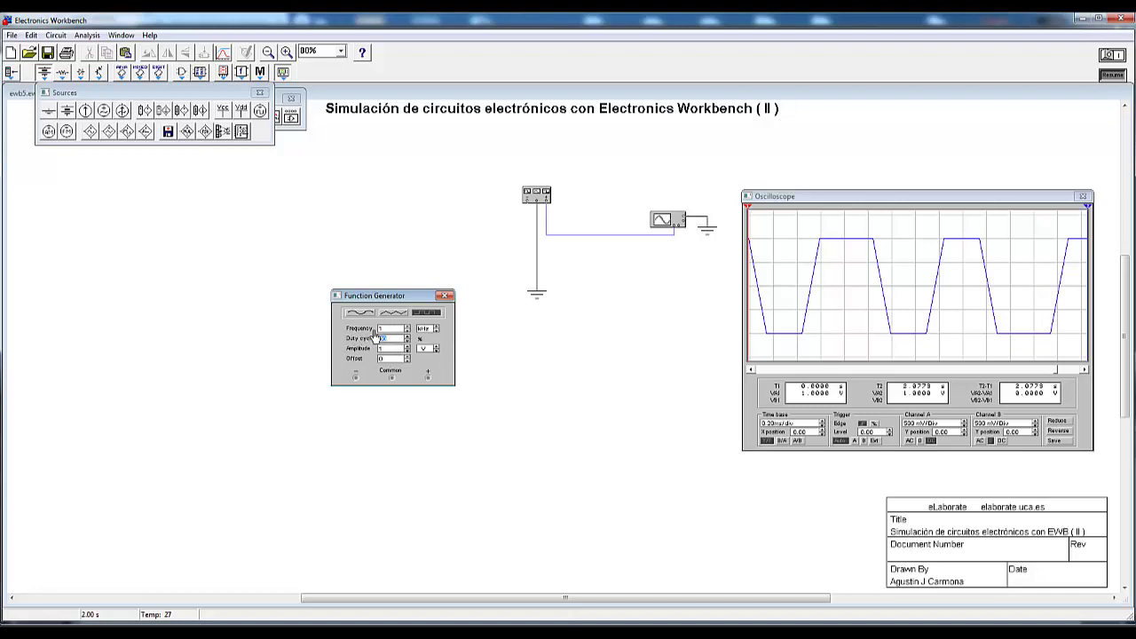
double_click(389, 339)
type("10")
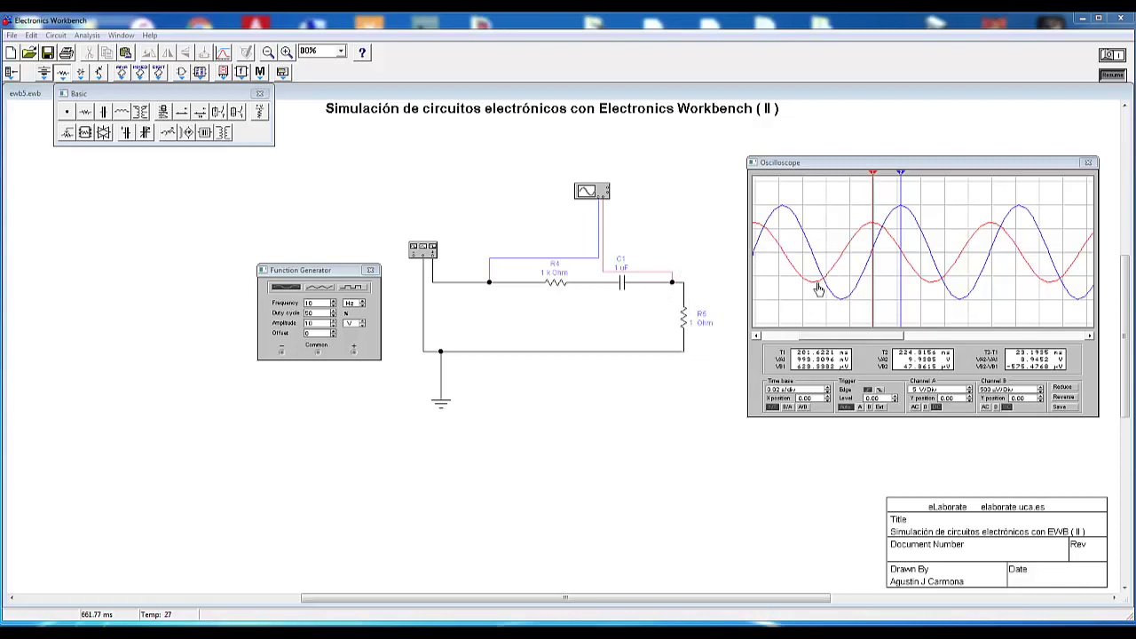
Adjust the red oscilloscope cursor at the red trace's peak to measure the shift from the blue trace
mouse_move(882, 184)
left_mouse_down()
mouse_move(859, 183)
mouse_move(885, 182)
left_mouse_up()
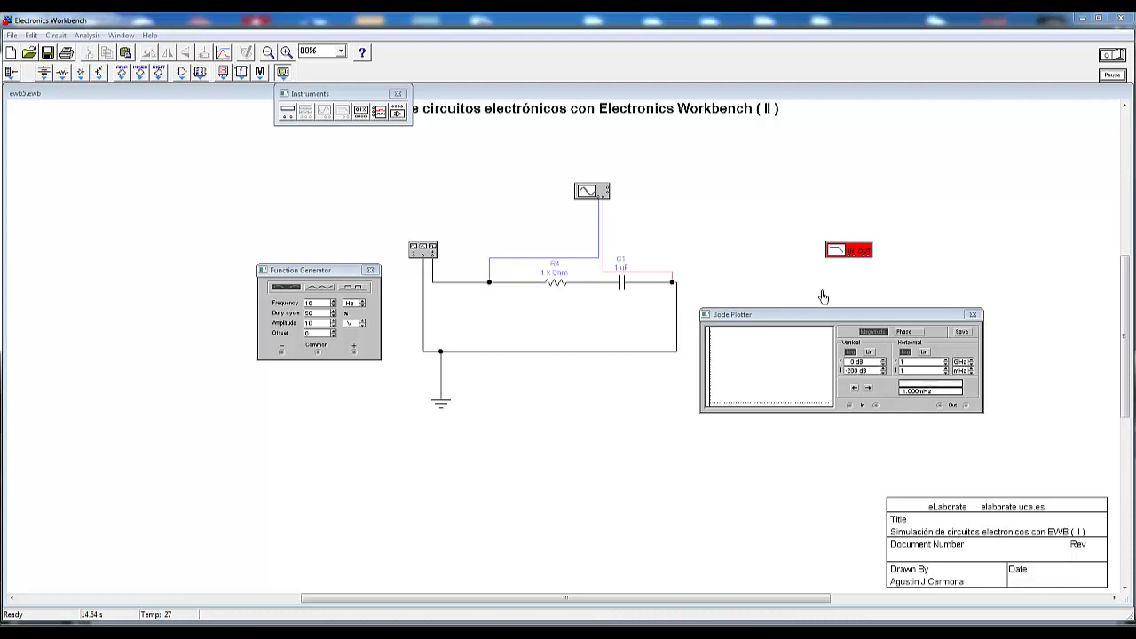
Wire the Bode plotter's input across the generator and its output from the R4–C1 node to ground, and start the simulation
left_click_drag(850, 260, 500, 293)
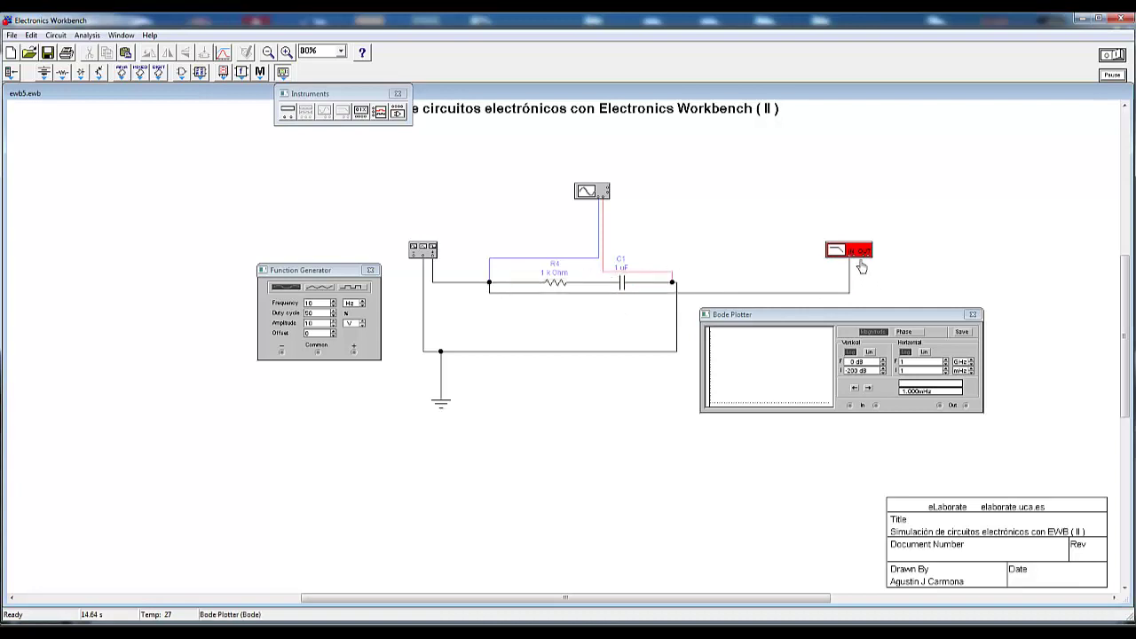
left_click_drag(606, 377, 451, 358)
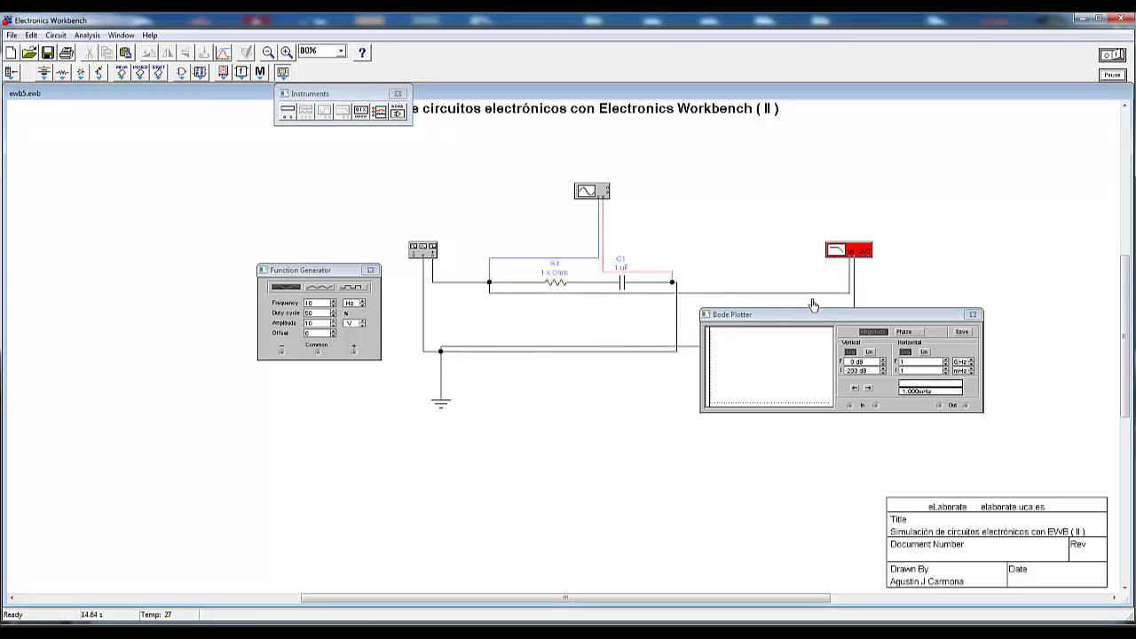
left_click_drag(607, 283, 514, 367)
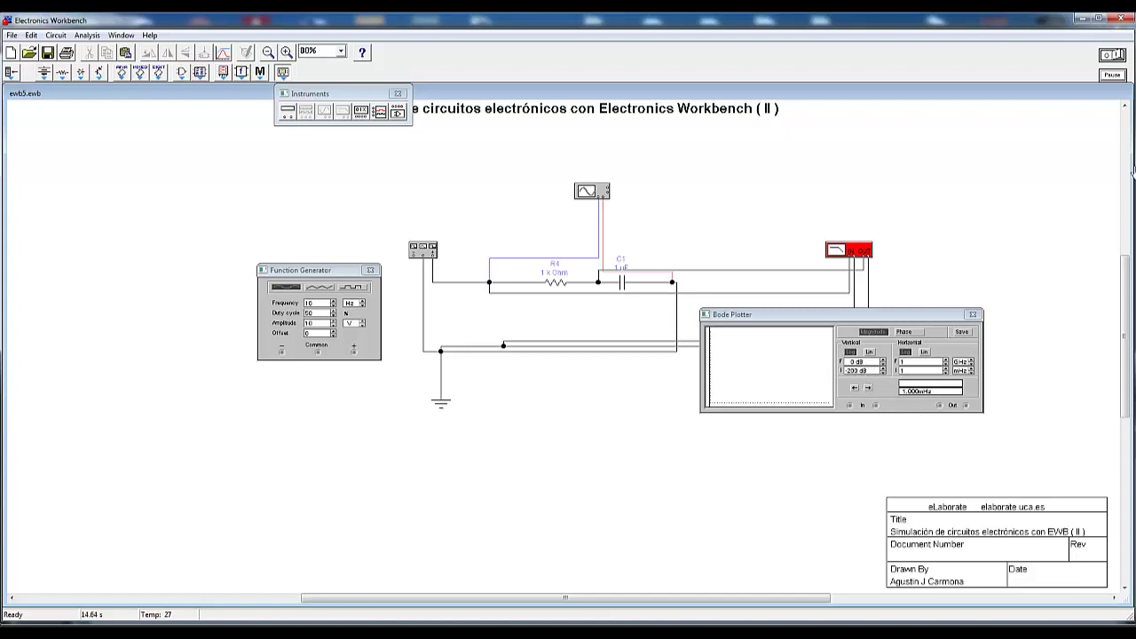
left_click(1121, 56)
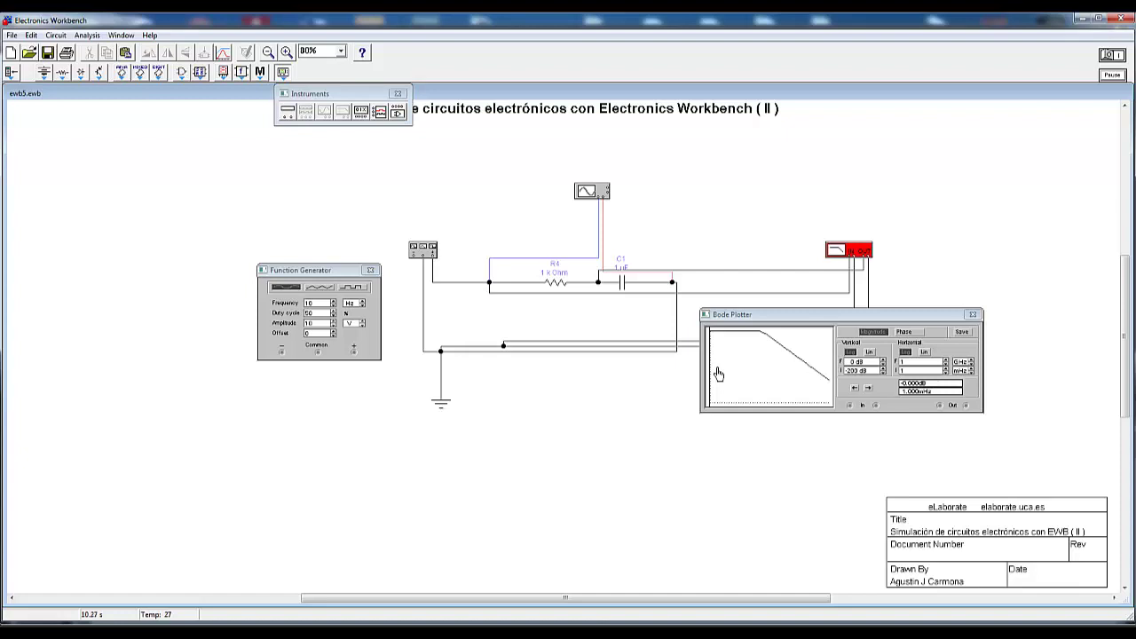
Move the Bode plotter's cursor to the bend of the magnitude curve and display the phase response
left_click_drag(719, 374, 769, 375)
left_click(608, 217)
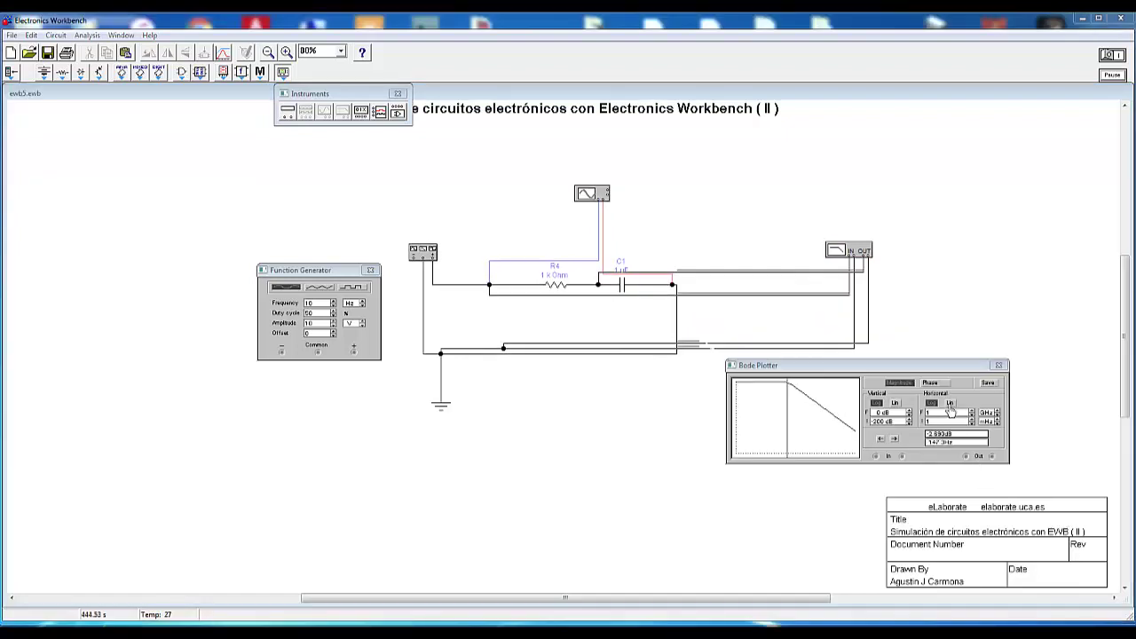
left_click(945, 384)
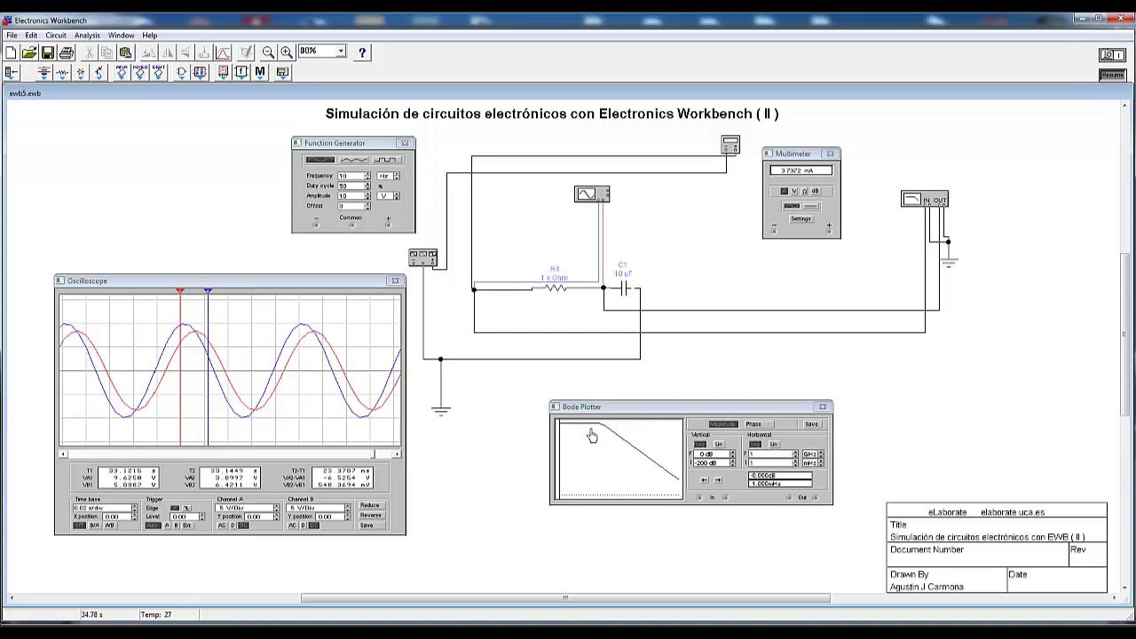
Move the Bode plotter's cursor to the bend of the magnitude curve for the circuit with the 10 uF capacitor
left_click_drag(569, 459, 610, 457)
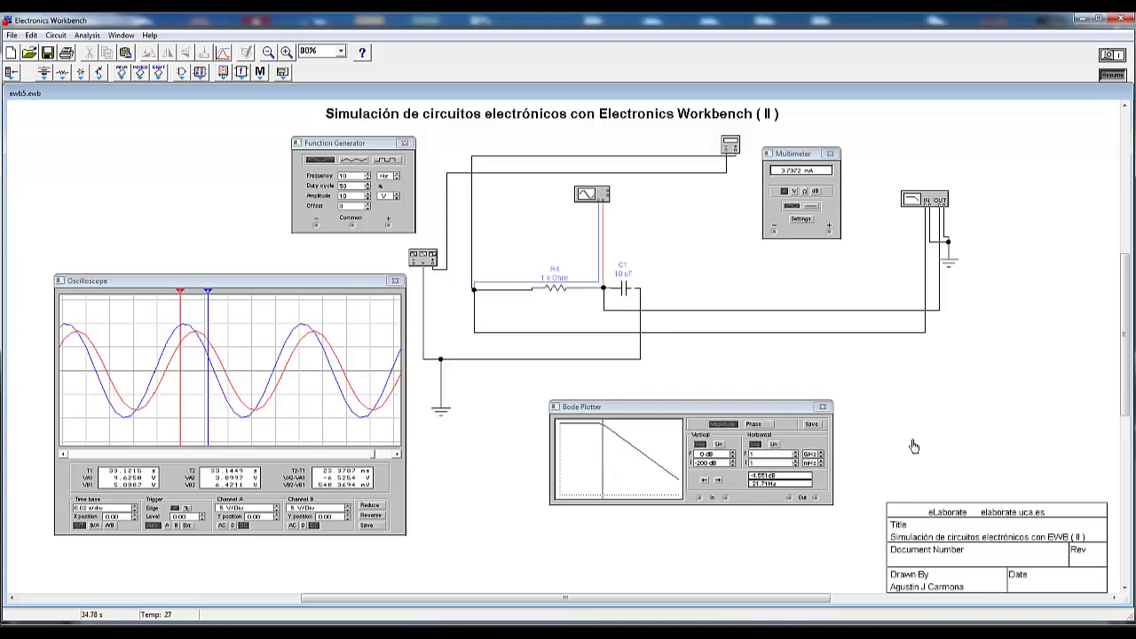